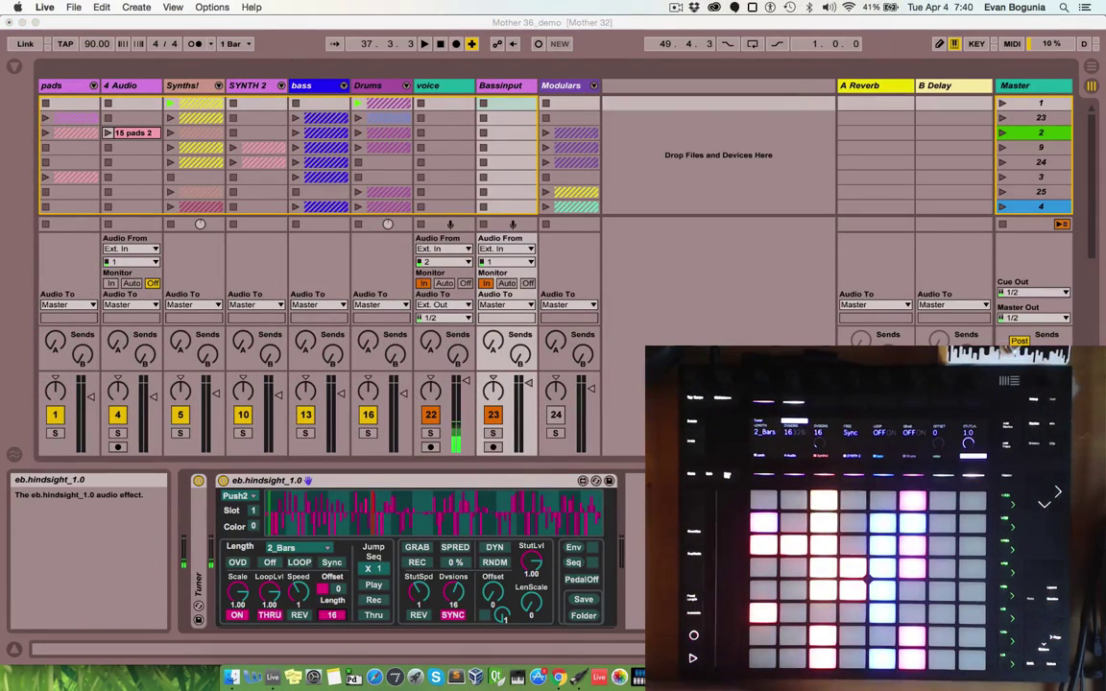
# Start the set playing and turn on overdub so eb.hindsight keeps looping its captured buffer
pyautogui.press('space')
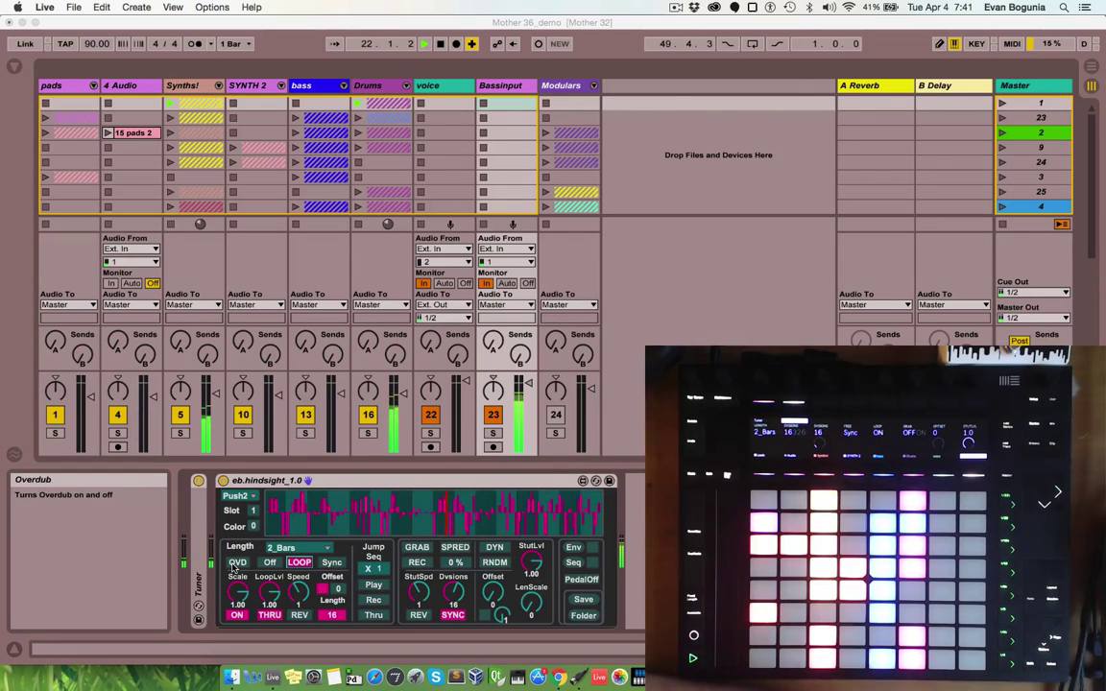
pyautogui.click(235, 563)
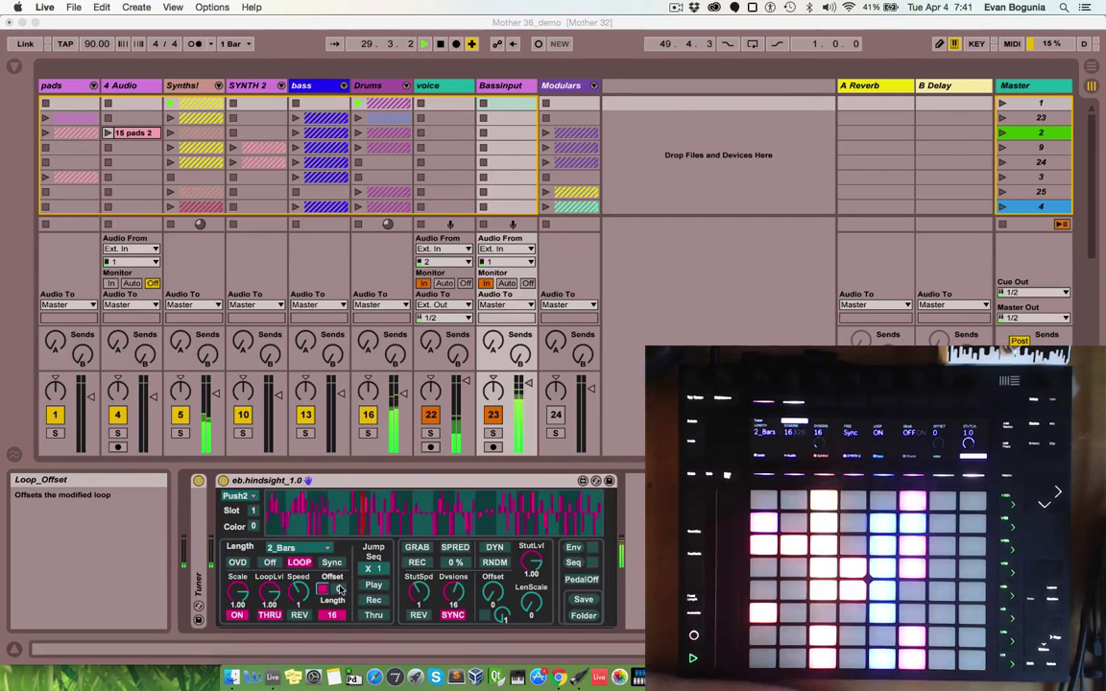
# Adjust eb.hindsight's Loop Length and Offset number boxes to read 7 and 0
pyautogui.moveTo(334, 607); pyautogui.dragTo(334, 634)
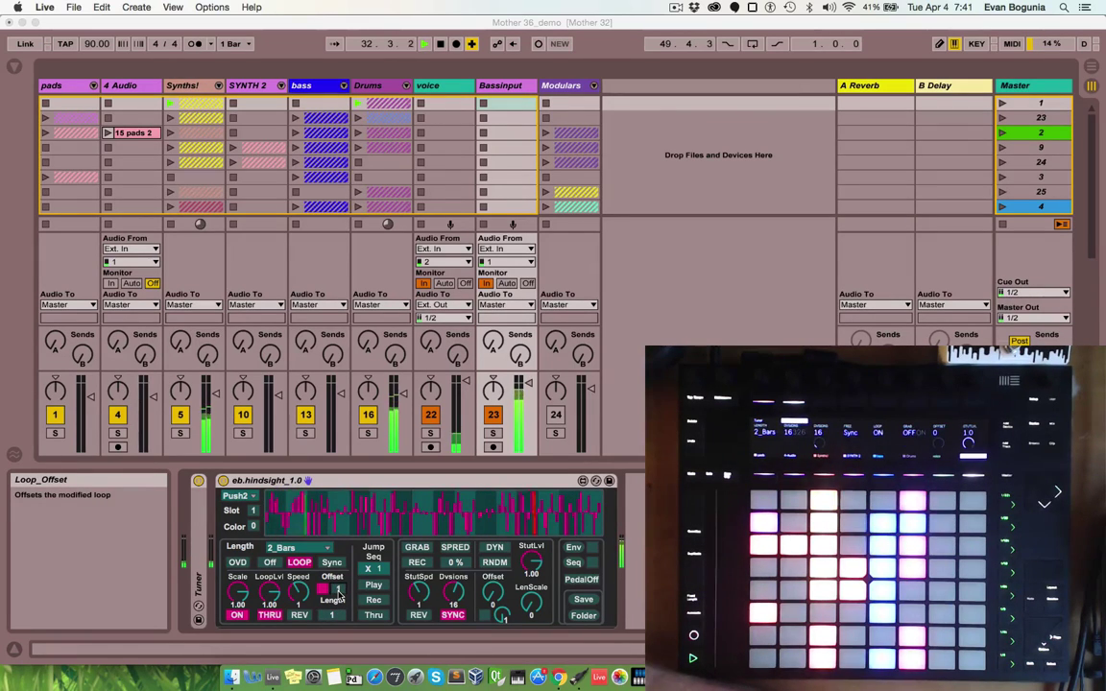
pyautogui.moveTo(335, 589); pyautogui.dragTo(335, 576)
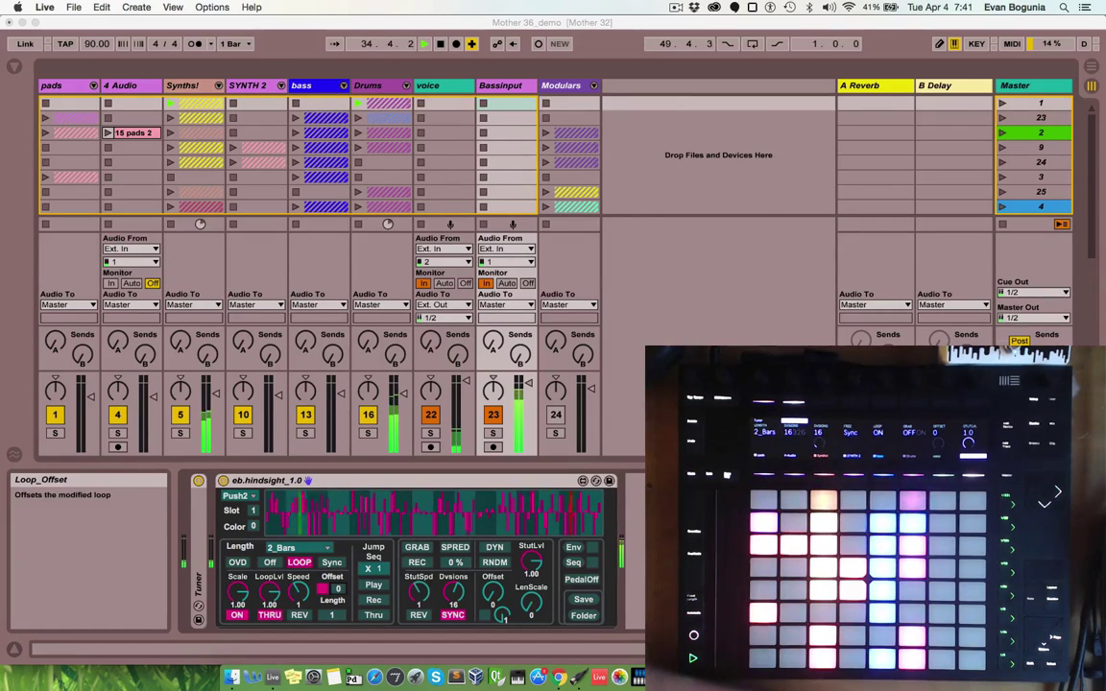
pyautogui.moveTo(332, 614)
pyautogui.mouseDown()
pyautogui.moveTo(332, 595)
pyautogui.moveTo(343, 603)
pyautogui.mouseUp()
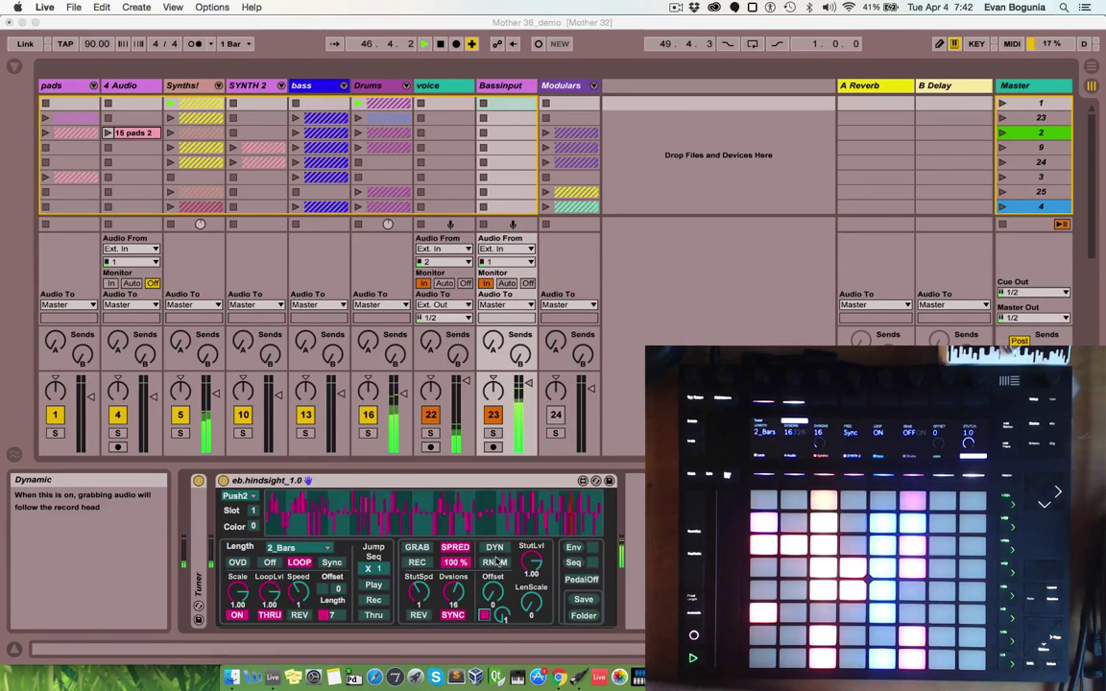
pyautogui.click(417, 547)
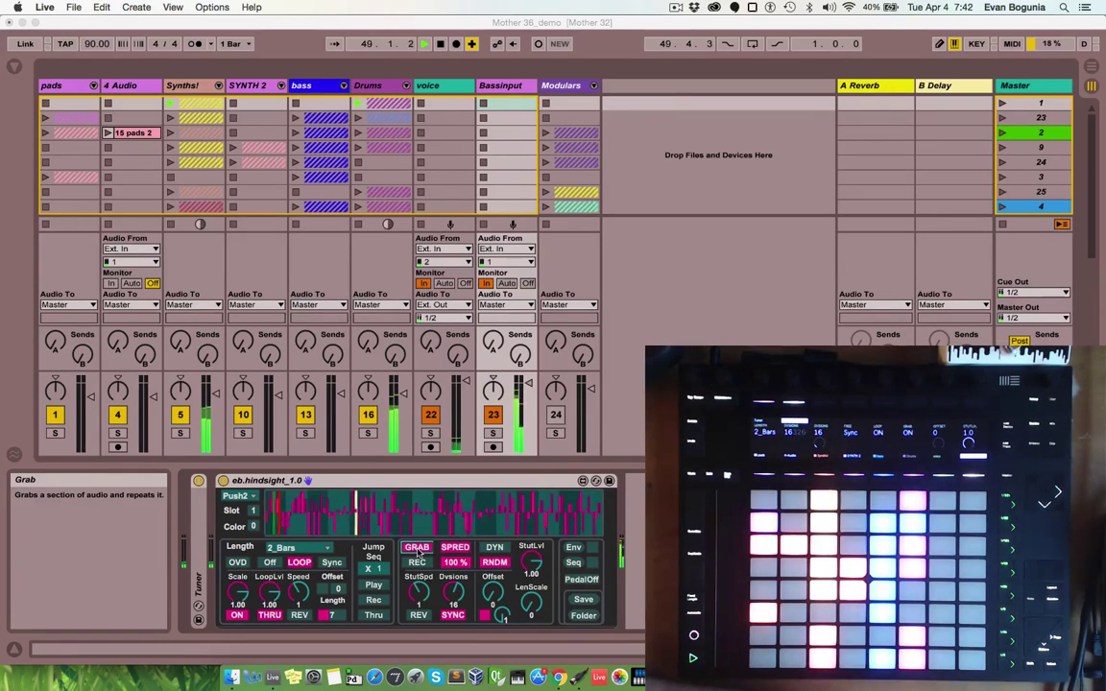
pyautogui.click(417, 549)
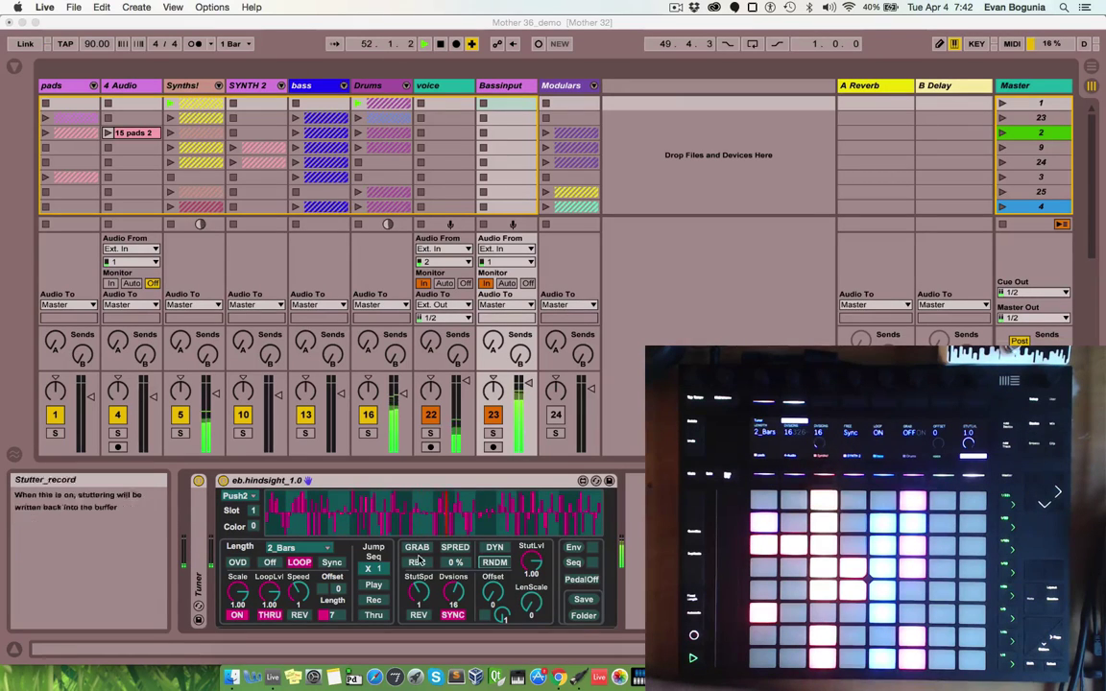
pyautogui.click(416, 547)
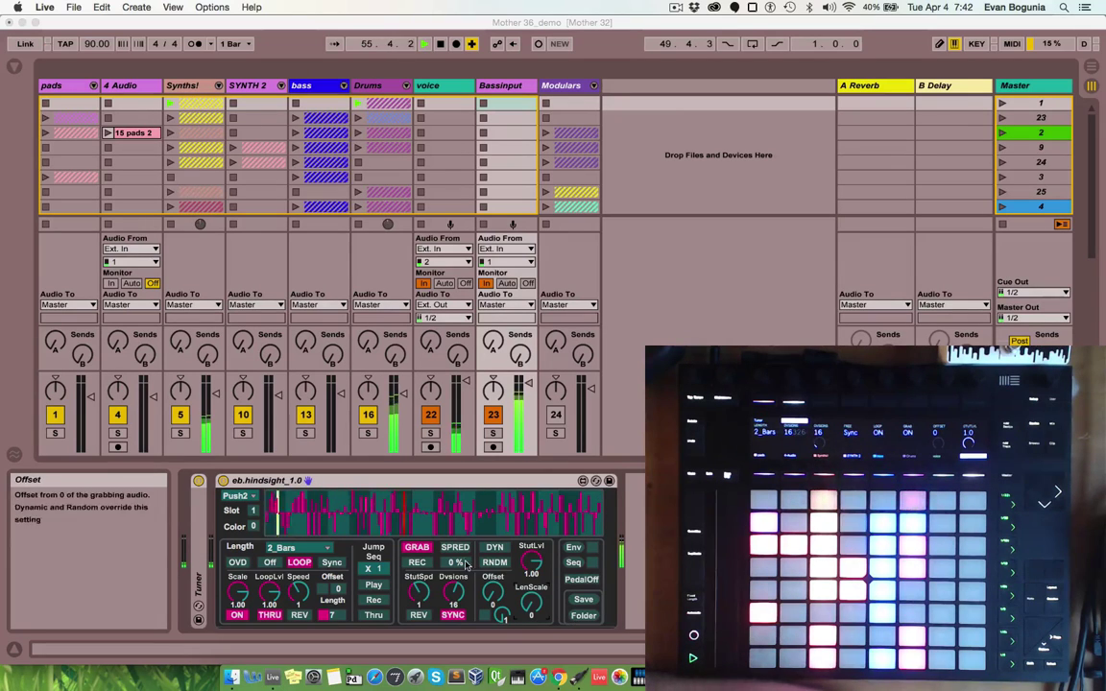
pyautogui.click(427, 551)
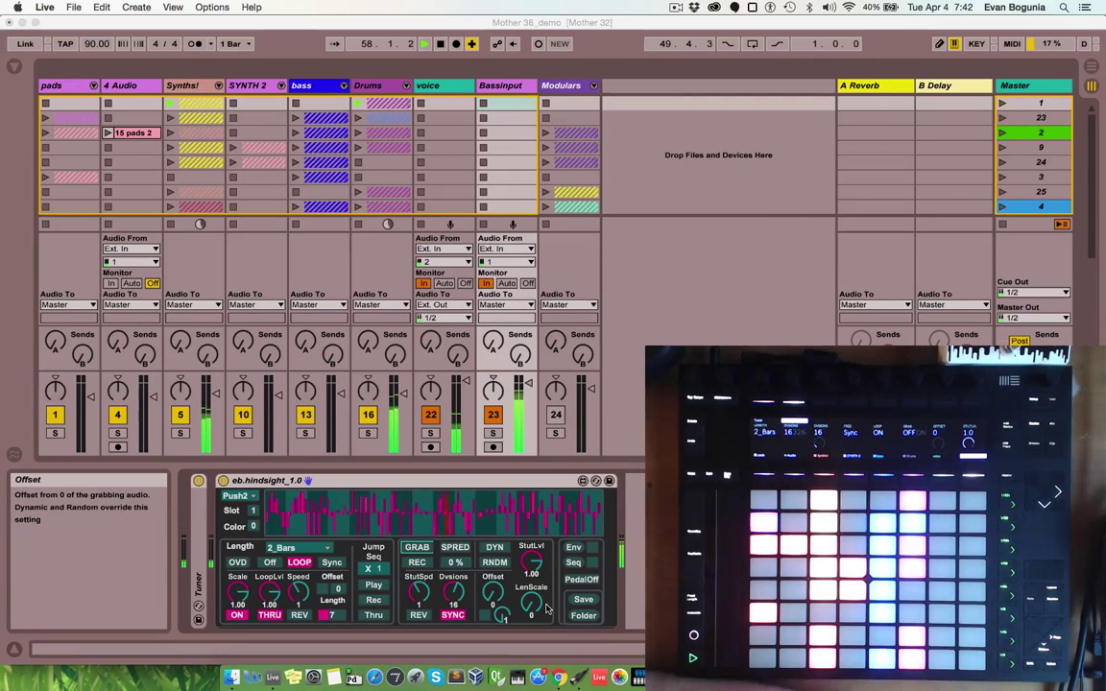
# Switch on the grab sequencer (Seq) and bring up its Sequencer editor window
pyautogui.click(593, 565)
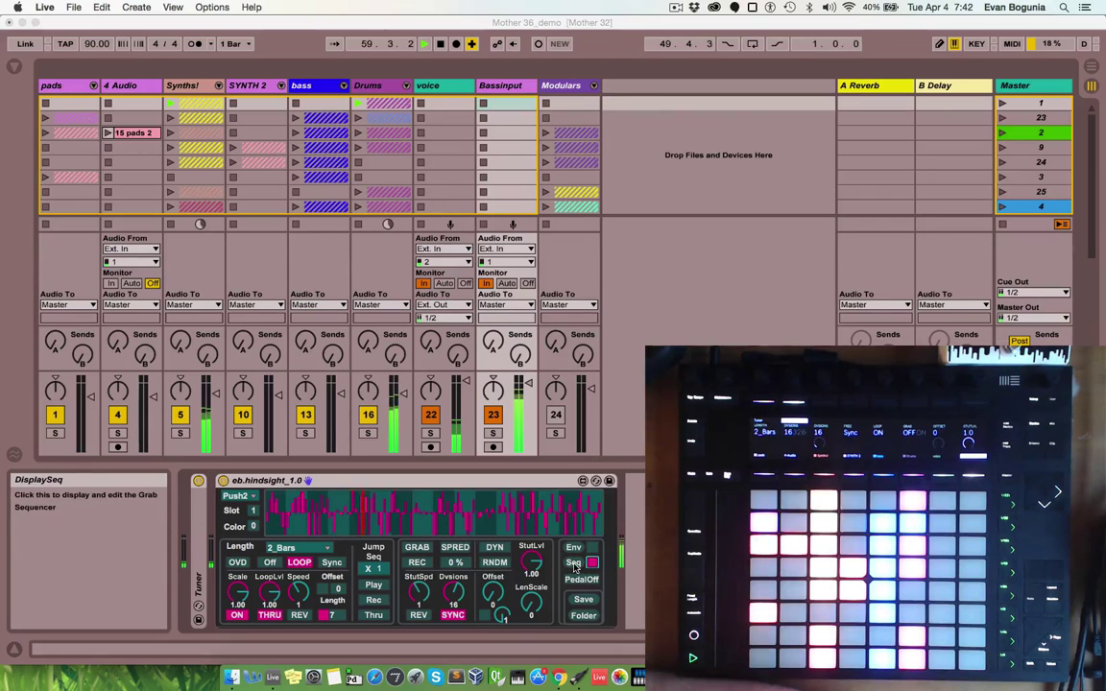
pyautogui.click(574, 566)
pyautogui.click(420, 546)
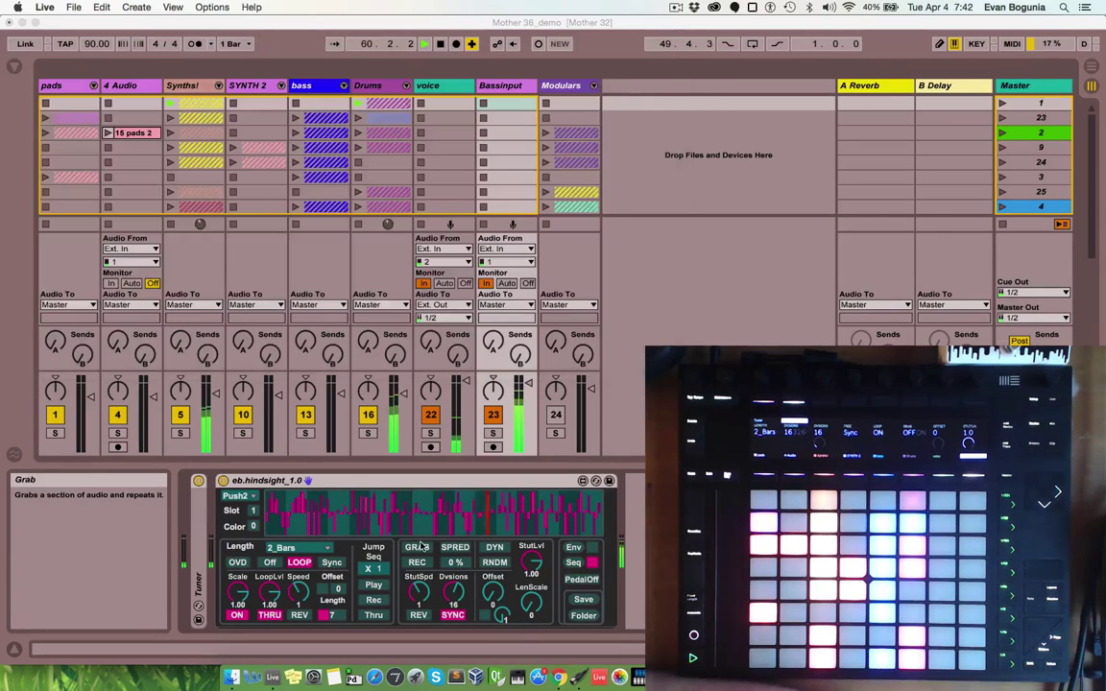
pyautogui.click(574, 562)
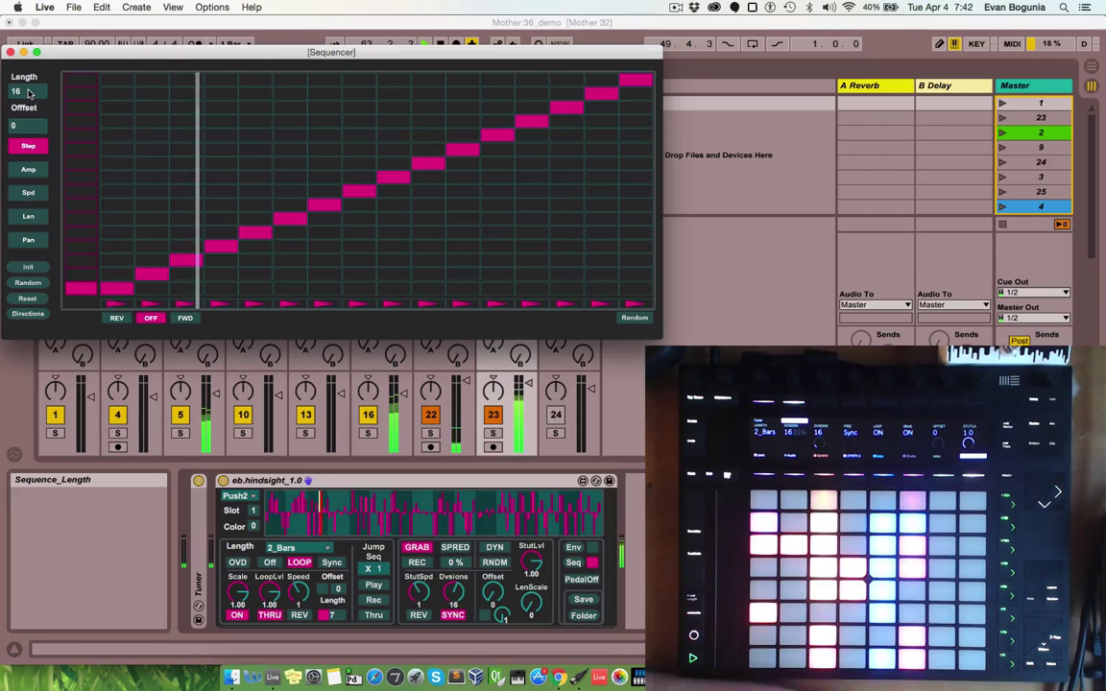
# Set the sequence length to 4 steps and generate a random step pattern
pyautogui.moveTo(28, 93); pyautogui.dragTo(13, 129)
pyautogui.click(75, 176)
pyautogui.moveTo(74, 235); pyautogui.dragTo(75, 81)
pyautogui.moveTo(88, 277); pyautogui.dragTo(89, 290)
pyautogui.click(28, 266)
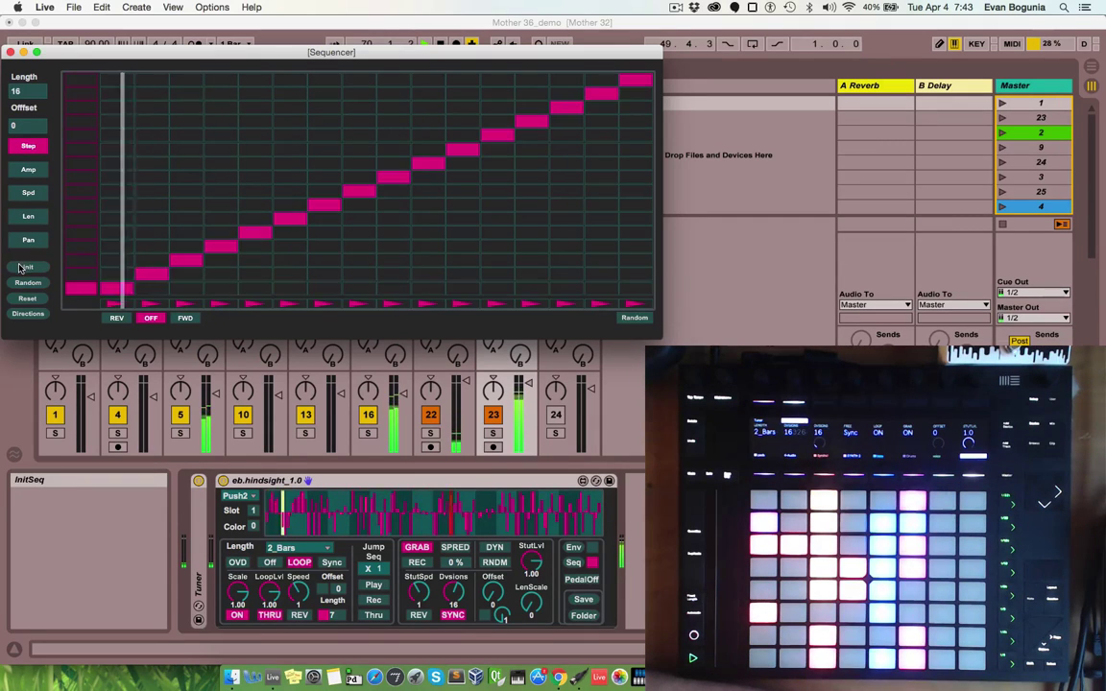
pyautogui.moveTo(27, 92); pyautogui.dragTo(28, 103)
pyautogui.click(633, 319)
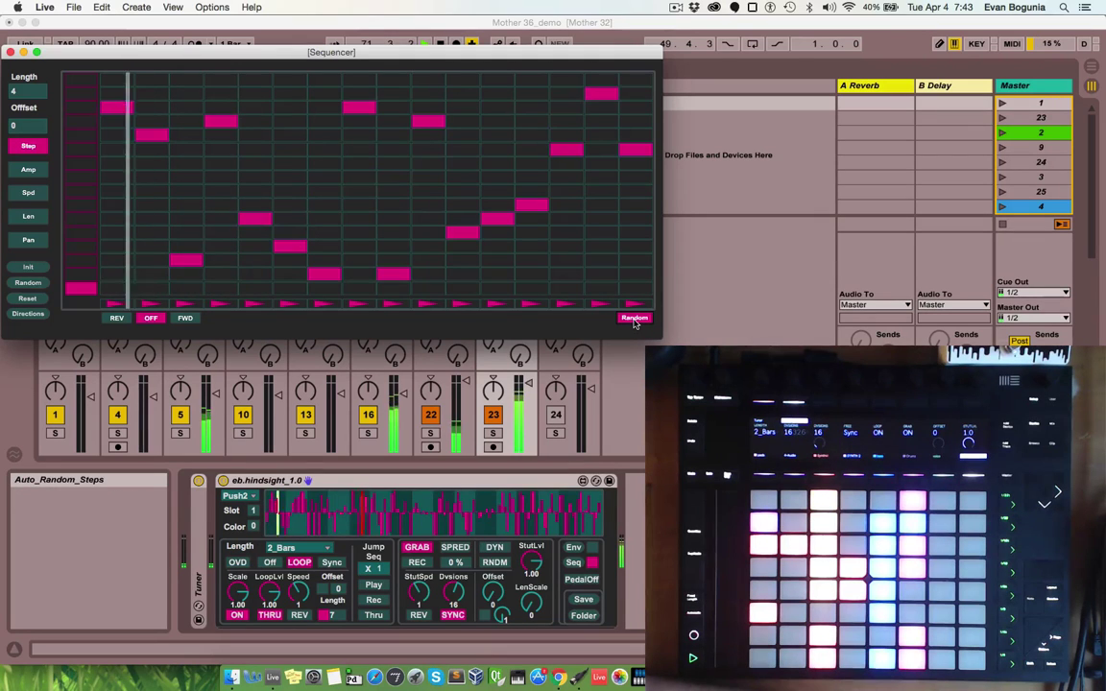
pyautogui.click(634, 319)
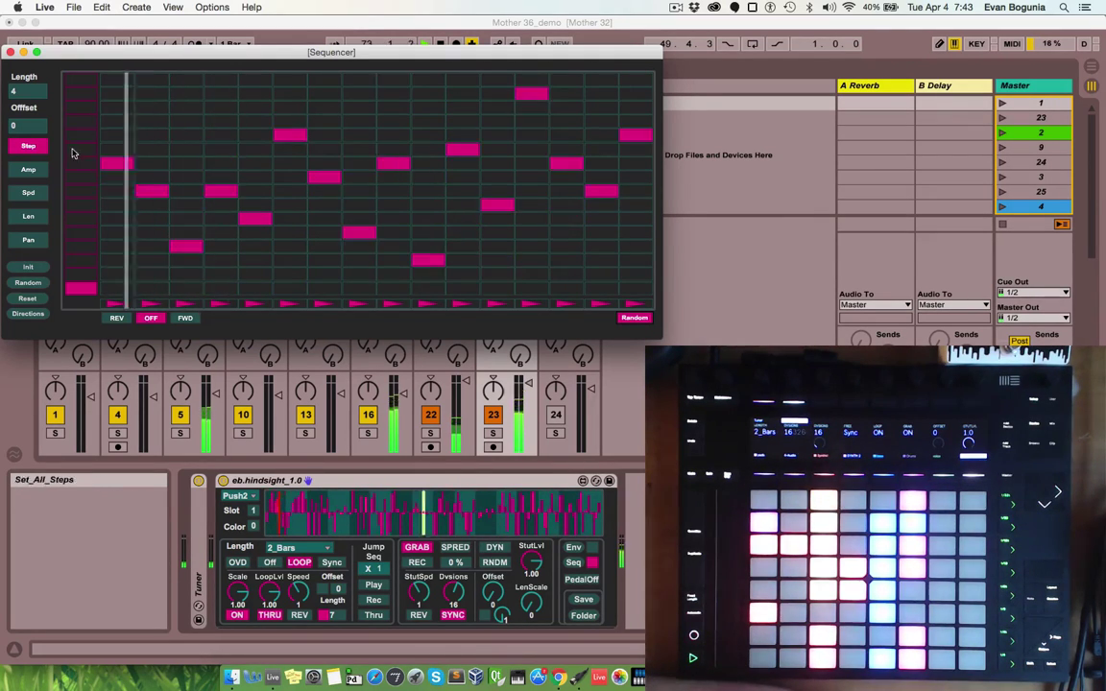
# Draw speed values across the steps in the Speed lane, leaving it in octave mode
pyautogui.click(28, 192)
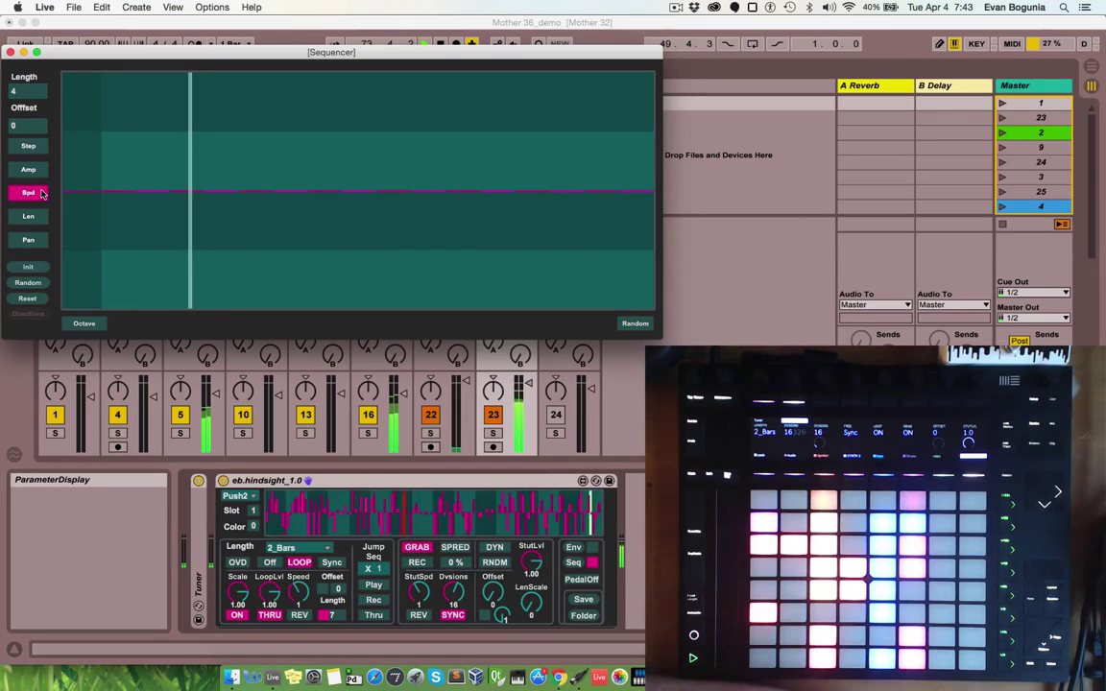
pyautogui.click(83, 323)
pyautogui.moveTo(81, 144); pyautogui.dragTo(80, 191)
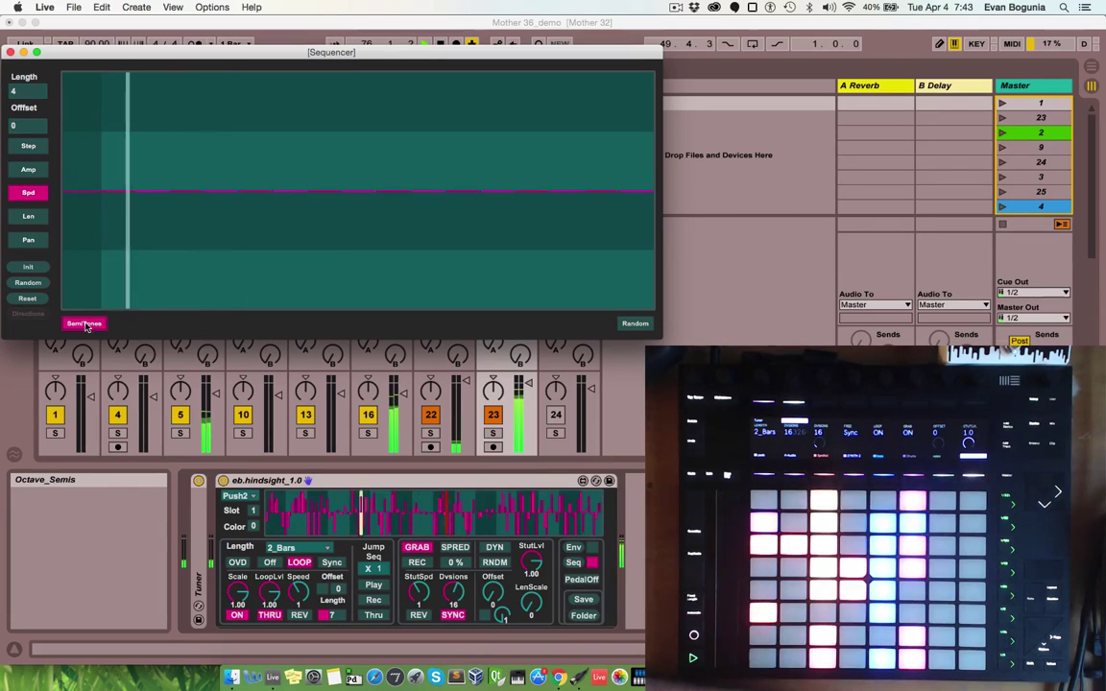
pyautogui.click(84, 322)
# In the Len lane, give the steps varied lengths: long first, short third, longer fourth
pyautogui.click(28, 216)
pyautogui.click(118, 209)
pyautogui.click(197, 274)
pyautogui.click(221, 242)
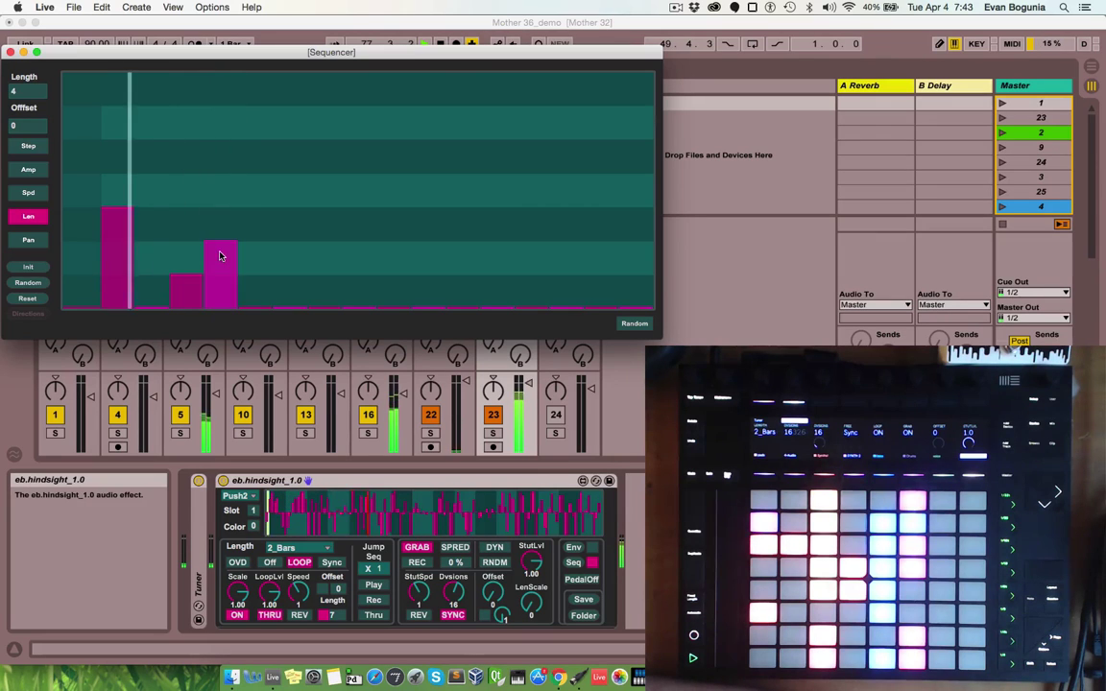
pyautogui.click(123, 265)
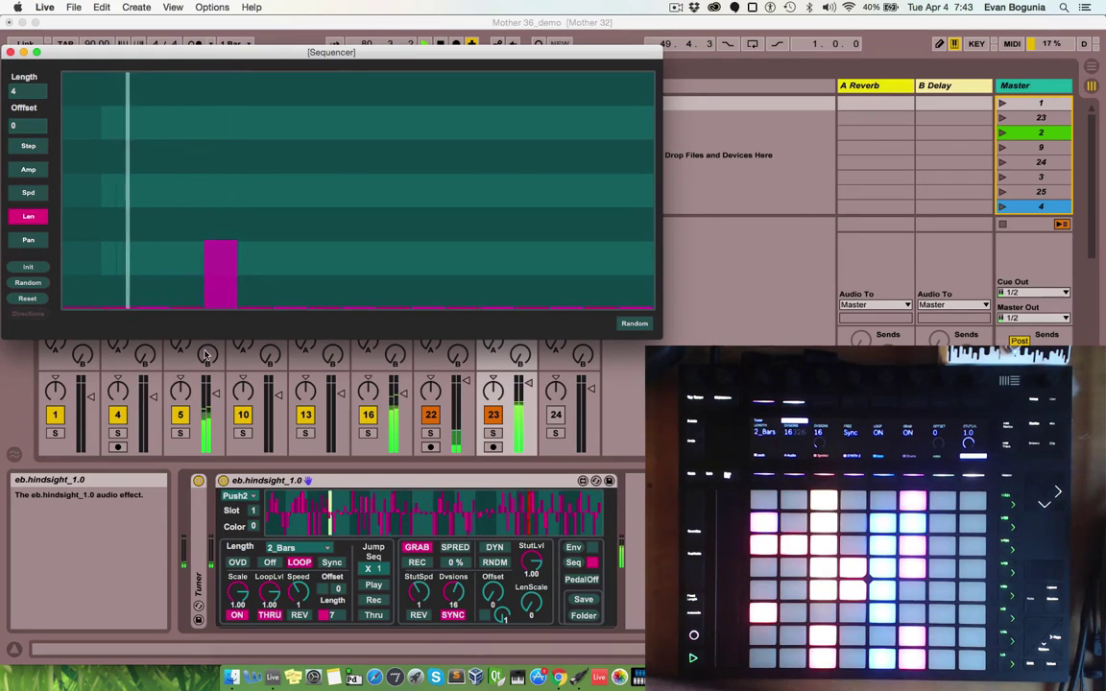
# Draw varied pan values across the steps in the Pan lane
pyautogui.click(28, 239)
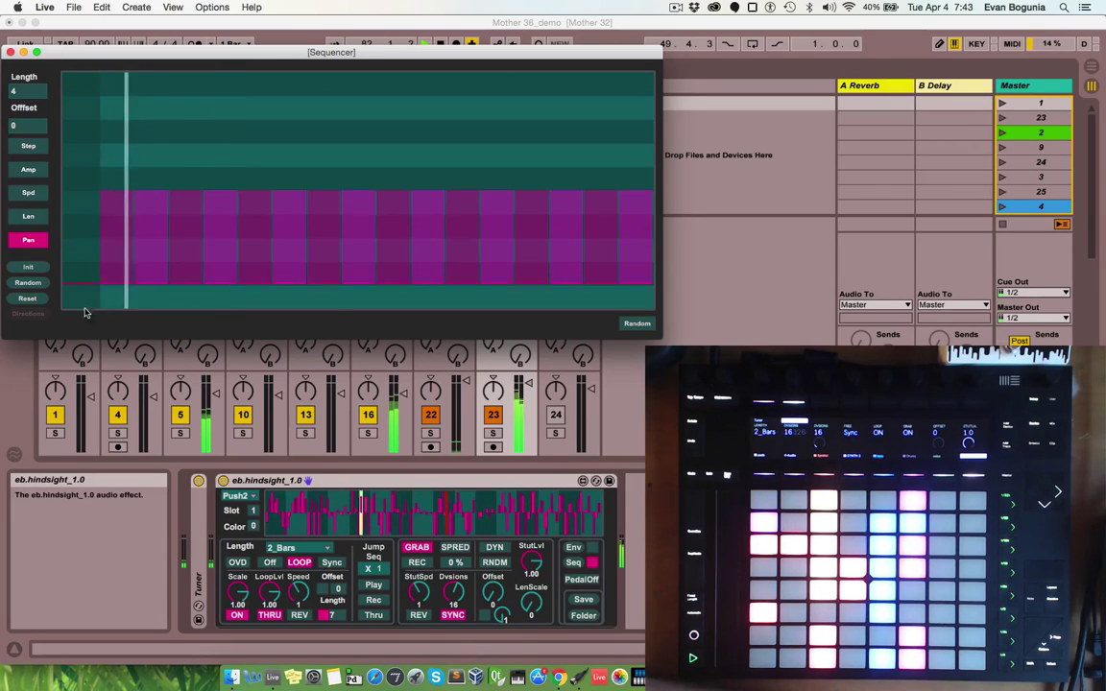
pyautogui.moveTo(139, 135)
pyautogui.mouseDown()
pyautogui.moveTo(404, 314)
pyautogui.moveTo(506, 161)
pyautogui.mouseUp()
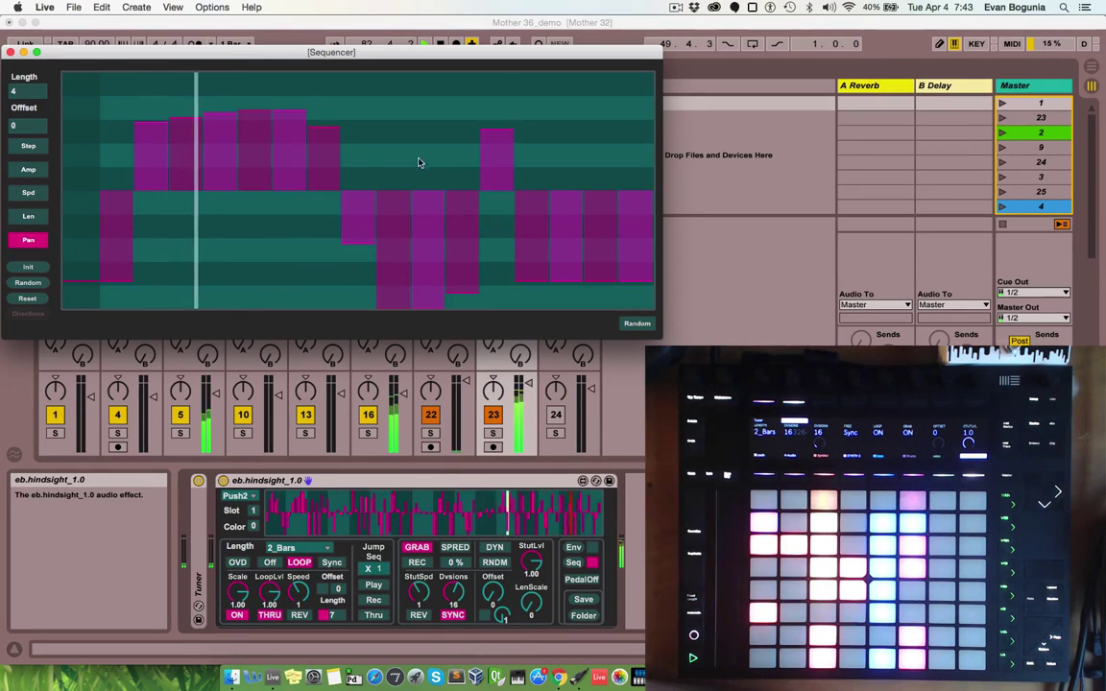
pyautogui.moveTo(351, 167)
pyautogui.mouseDown()
pyautogui.moveTo(240, 187)
pyautogui.moveTo(149, 268)
pyautogui.moveTo(195, 181)
pyautogui.moveTo(171, 142)
pyautogui.moveTo(211, 82)
pyautogui.mouseUp()
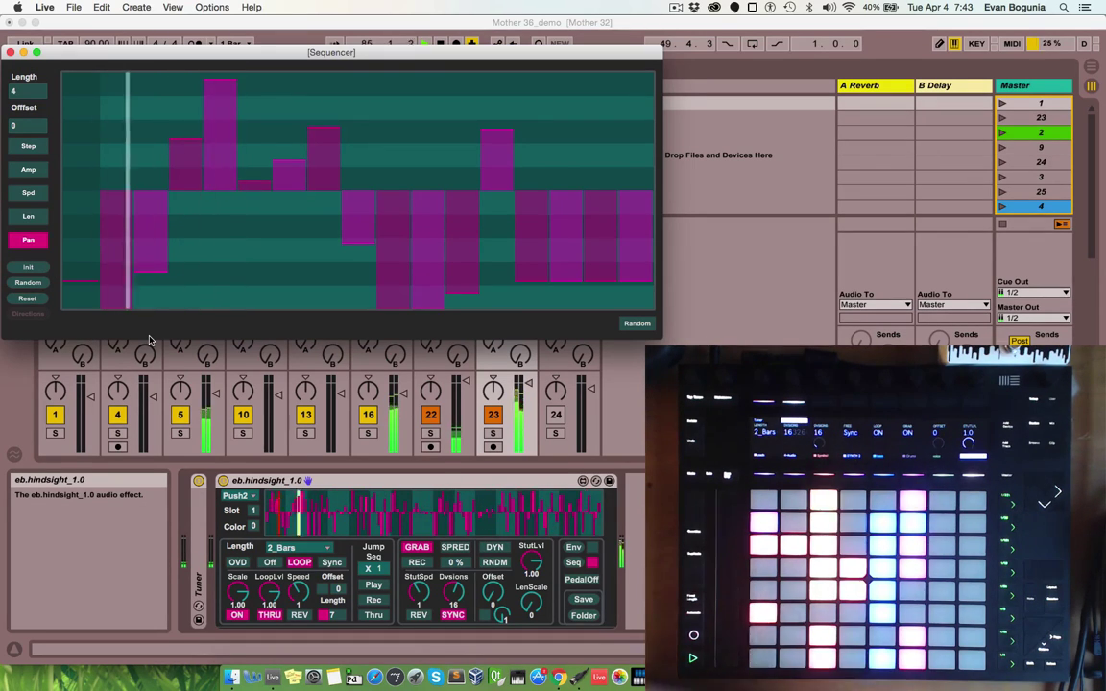
# Back in the Step lane, randomize the order, then Init it to a rising 16-step staircase
pyautogui.click(15, 149)
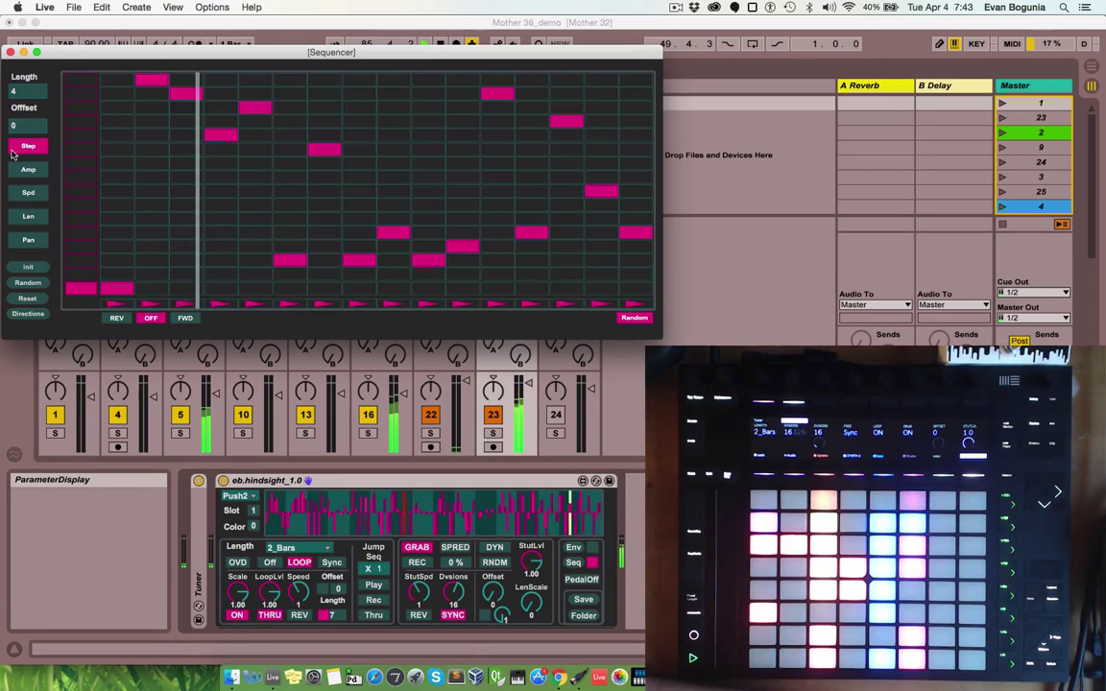
pyautogui.click(29, 282)
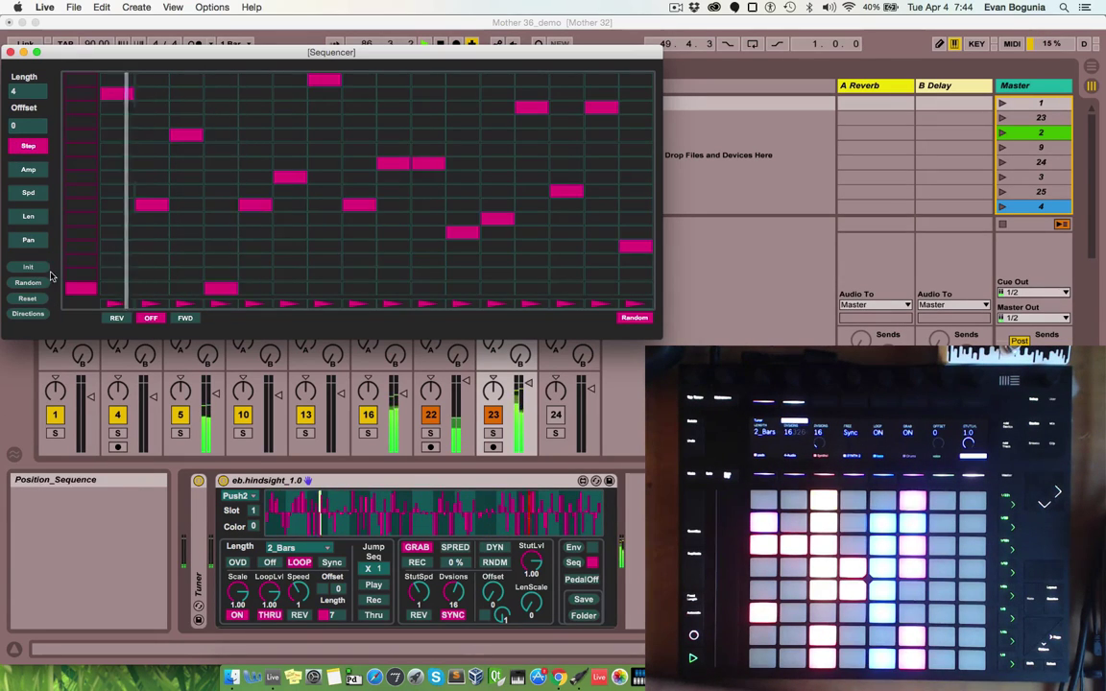
pyautogui.click(27, 267)
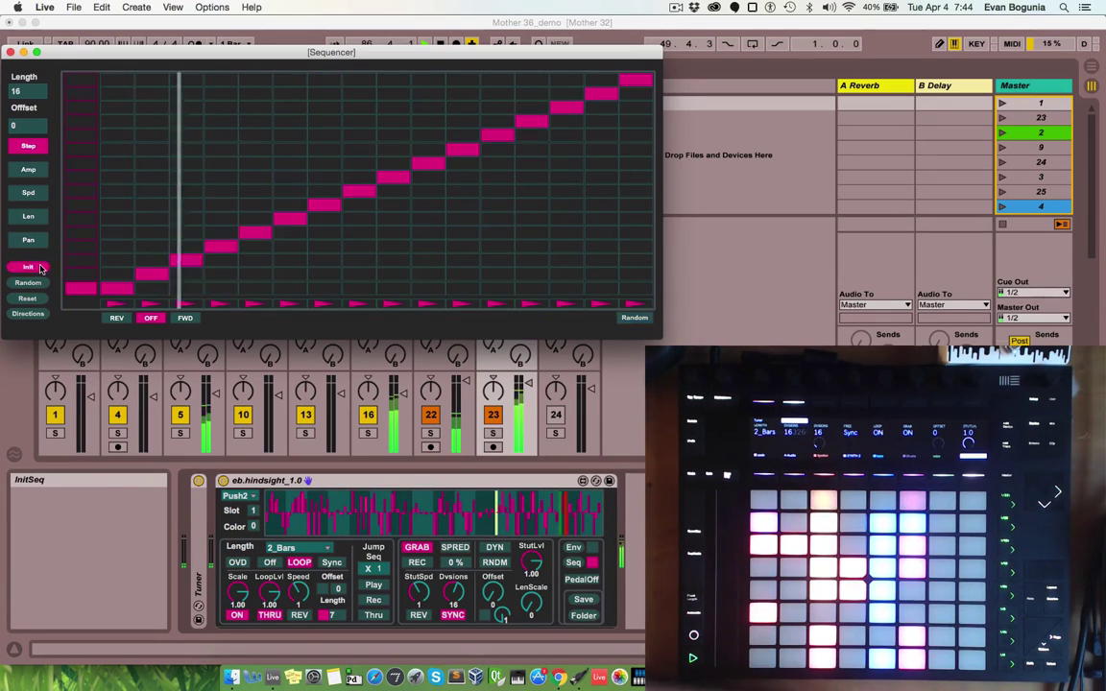
# Close the Sequencer window, switch GRAB off, and keep Push2 selected as the control surface
pyautogui.click(10, 52)
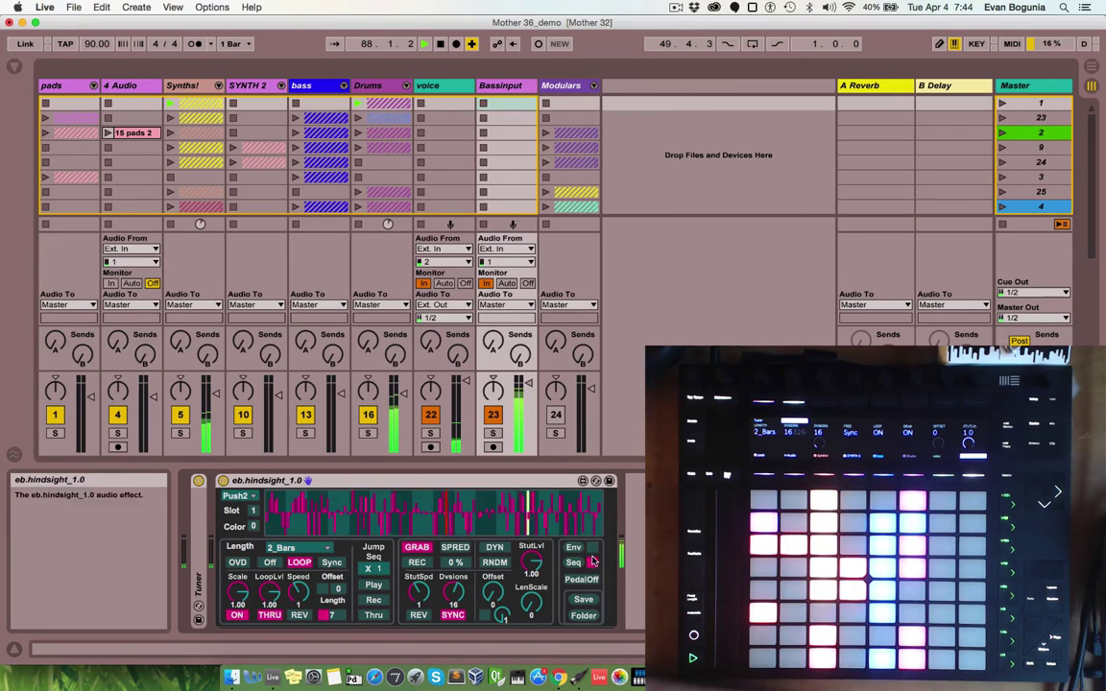
pyautogui.click(419, 549)
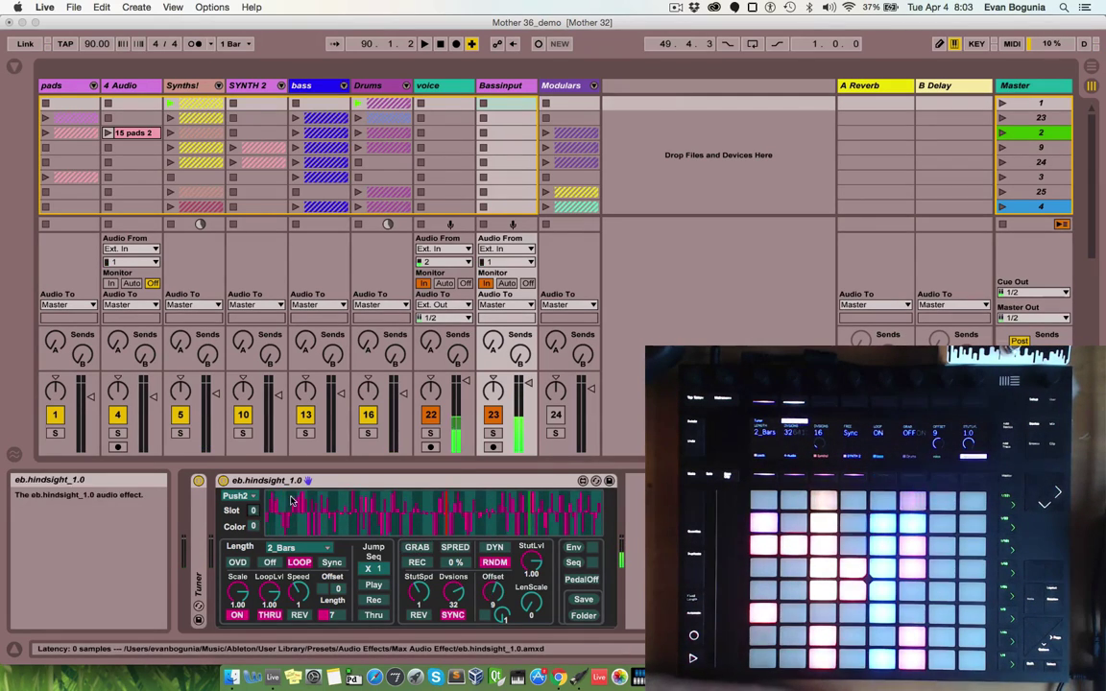
pyautogui.click(240, 496)
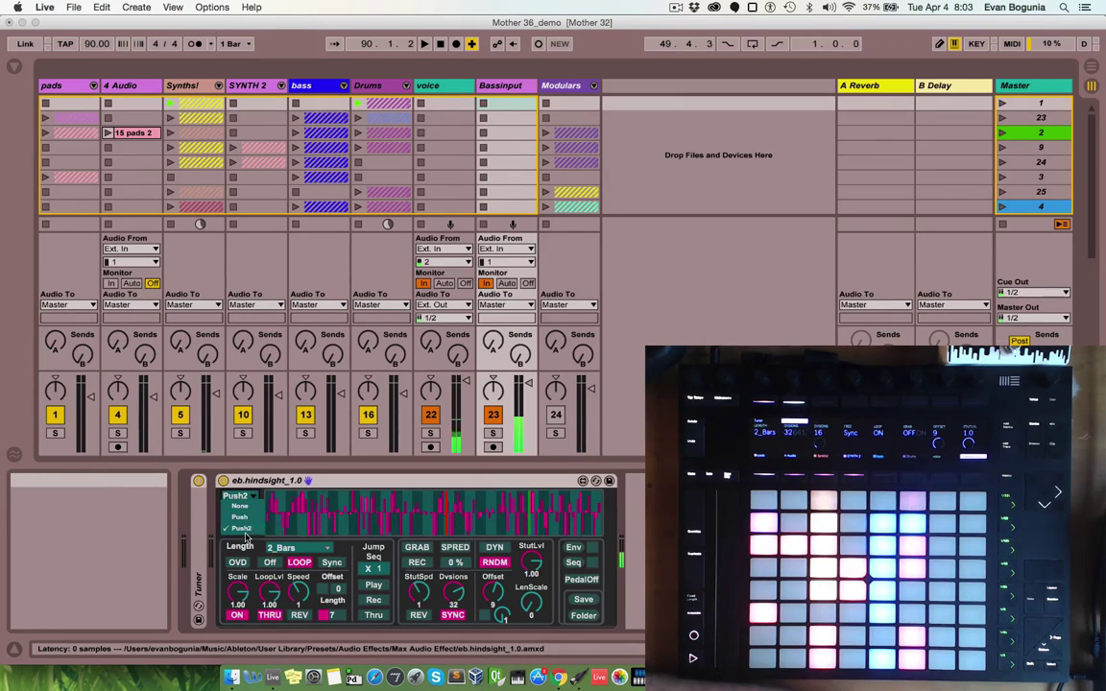
pyautogui.click(352, 483)
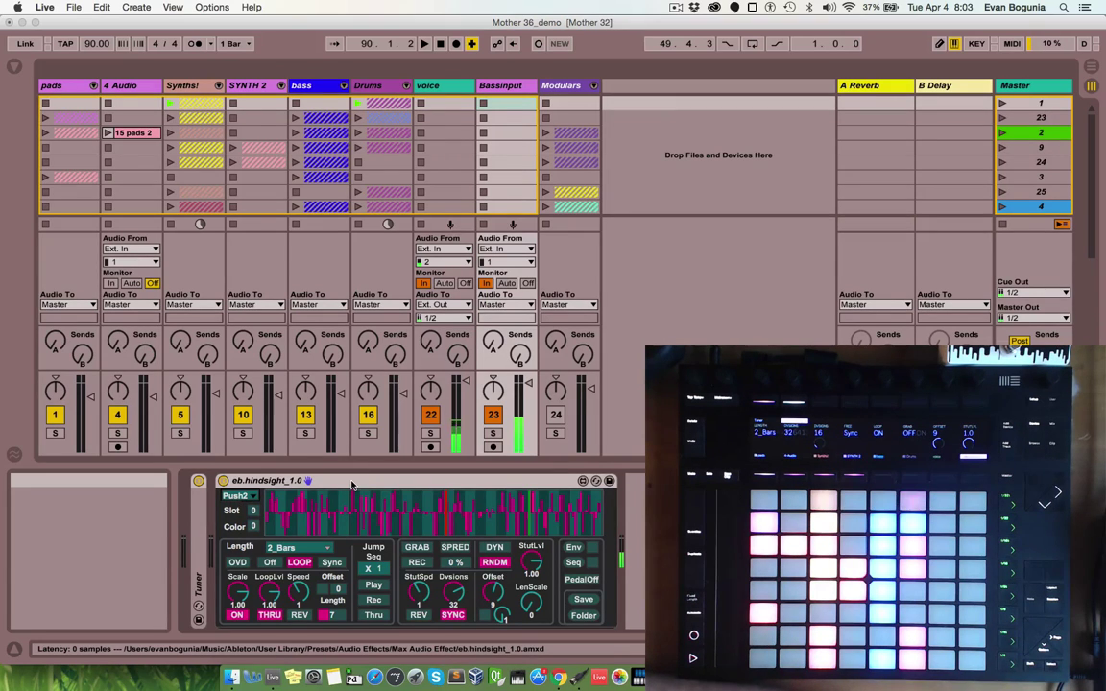
pyautogui.click(248, 496)
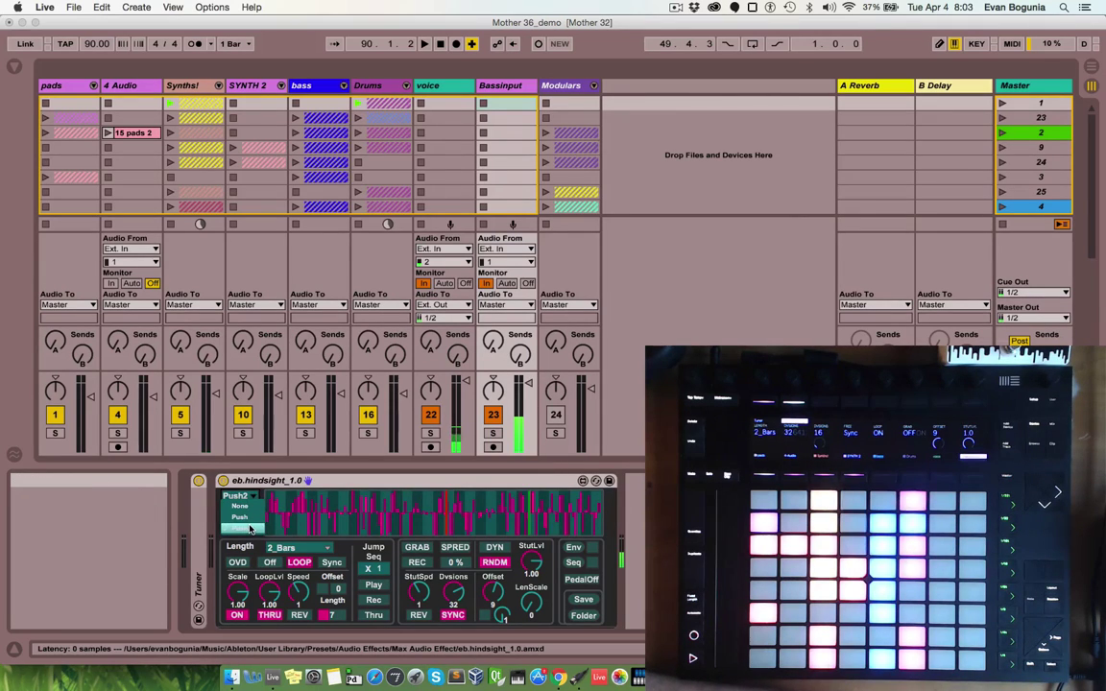
pyautogui.click(250, 529)
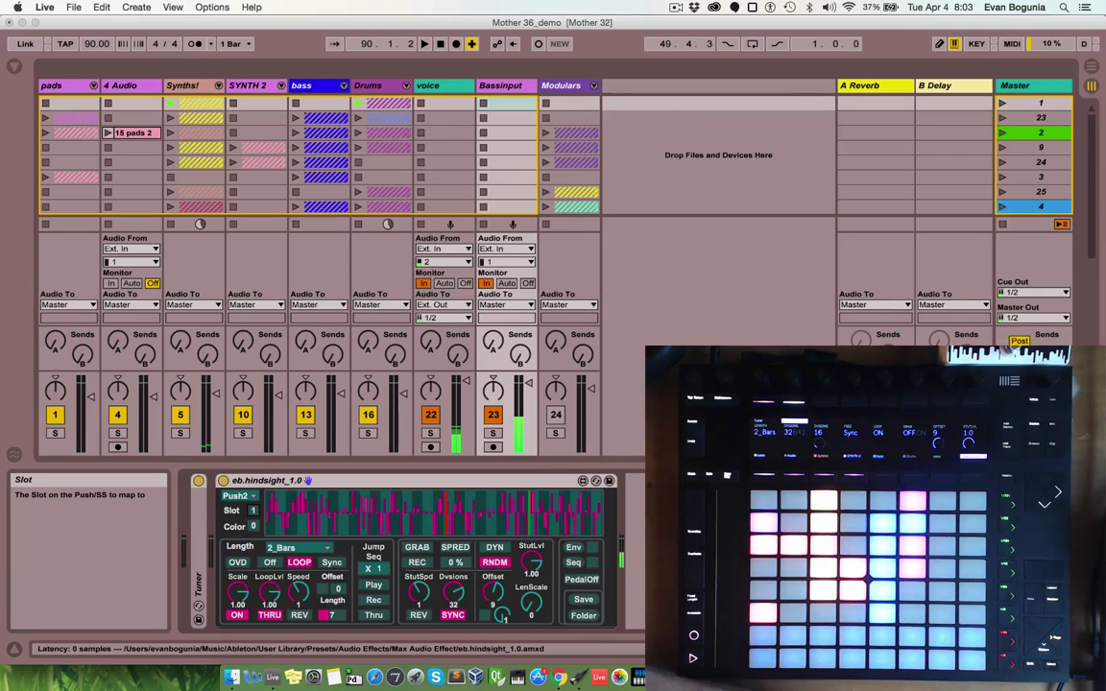
# Change hindsight's Slot value to move the looper to another Push slot
pyautogui.moveTo(254, 510)
pyautogui.mouseDown()
pyautogui.moveTo(254, 499)
pyautogui.moveTo(254, 524)
pyautogui.mouseUp()
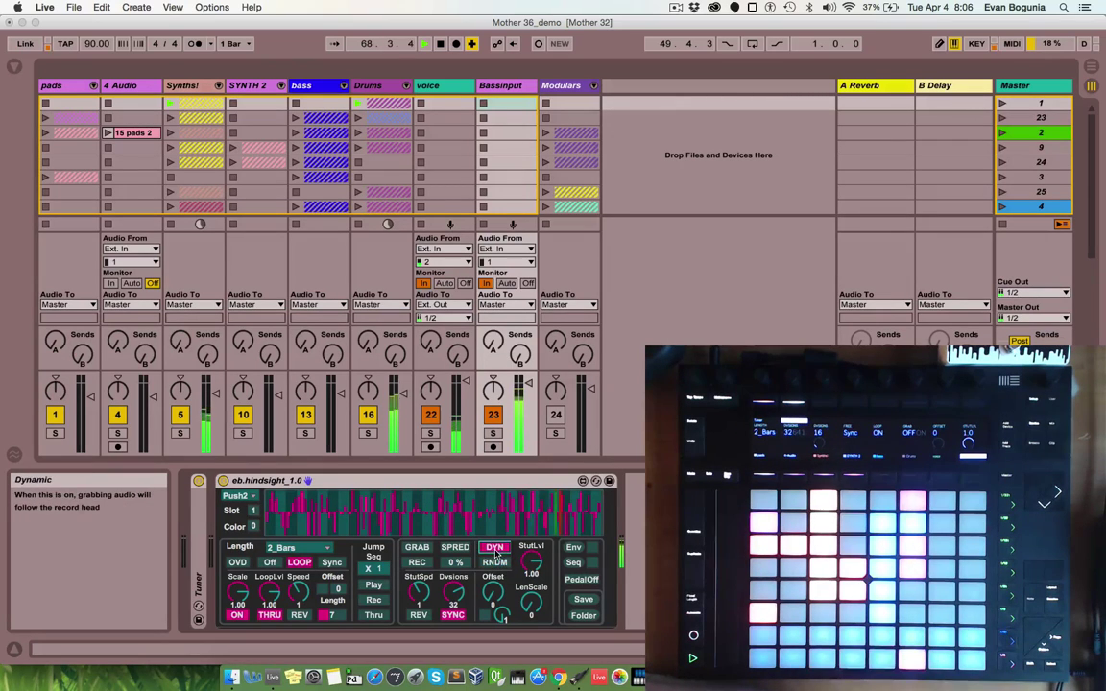
# Turn on DYN so hindsight's grabbing follows the record head
pyautogui.click(494, 546)
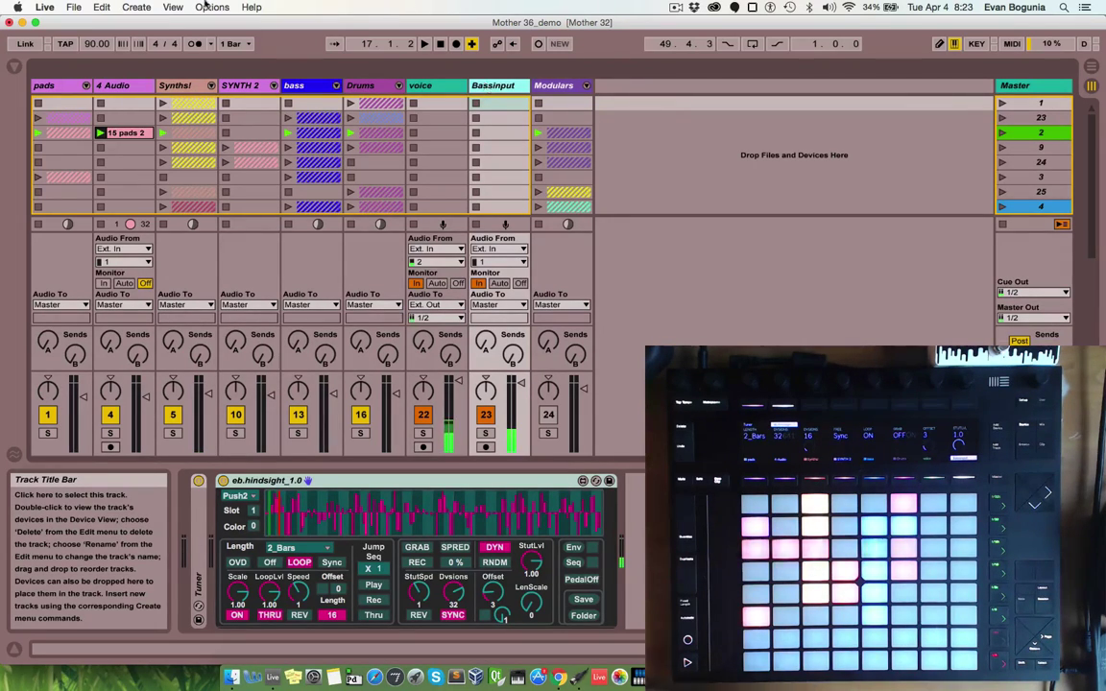
# Search the browser for 'hindsight' and load eb.hindsight_1.0.amxd onto the Master track before its Compressor
pyautogui.click(14, 67)
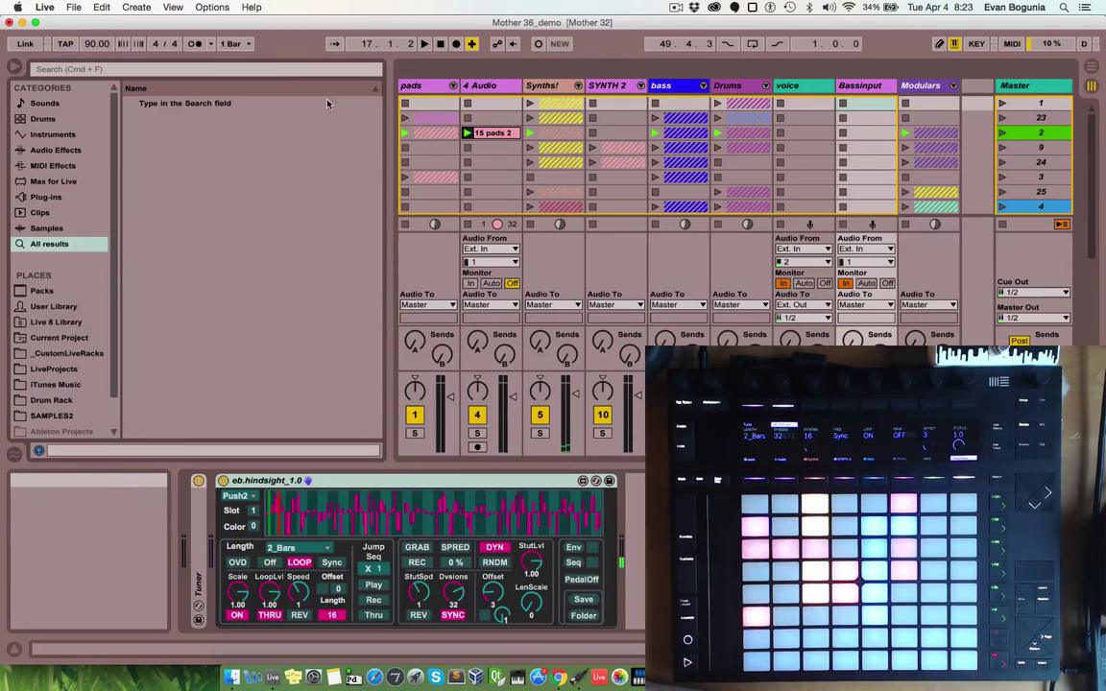
pyautogui.write('hindsig')
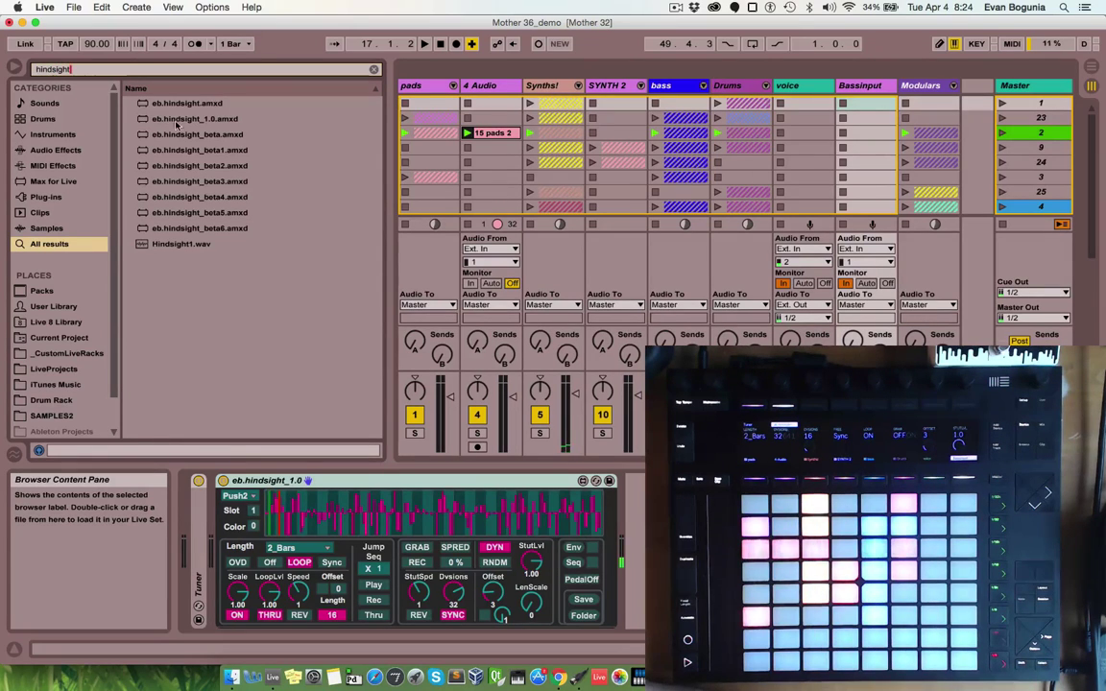
pyautogui.write('ht')
pyautogui.moveTo(192, 118); pyautogui.dragTo(962, 148)
pyautogui.click(959, 149)
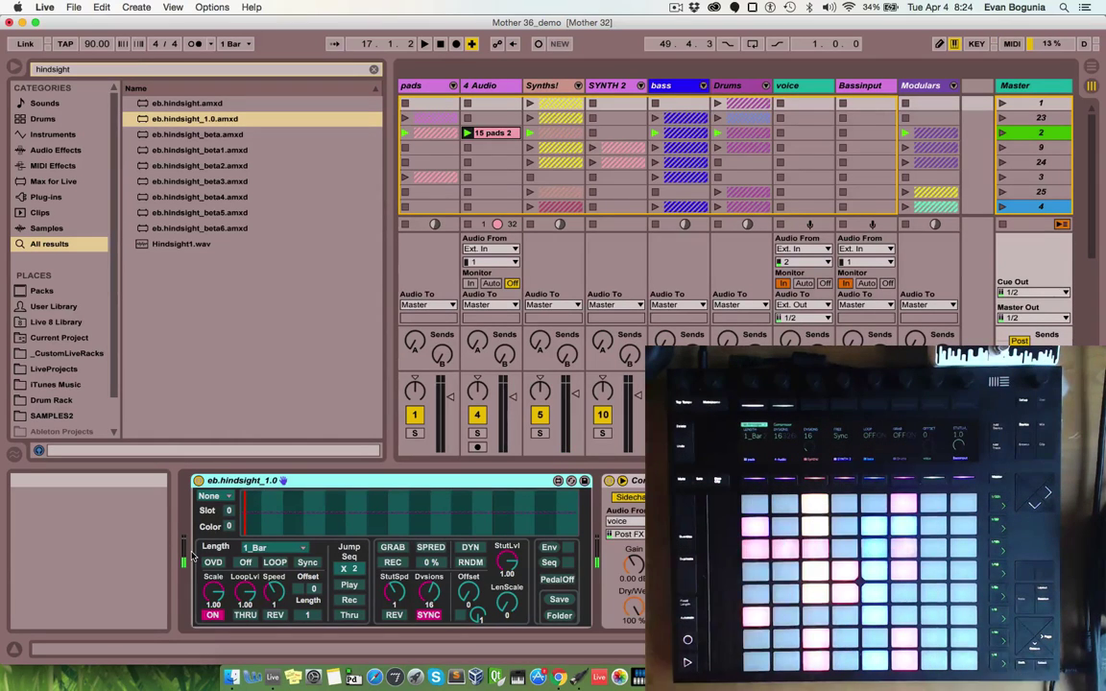
# Choose Push2 as the Master hindsight's controller and set its Slot to 2
pyautogui.click(226, 497)
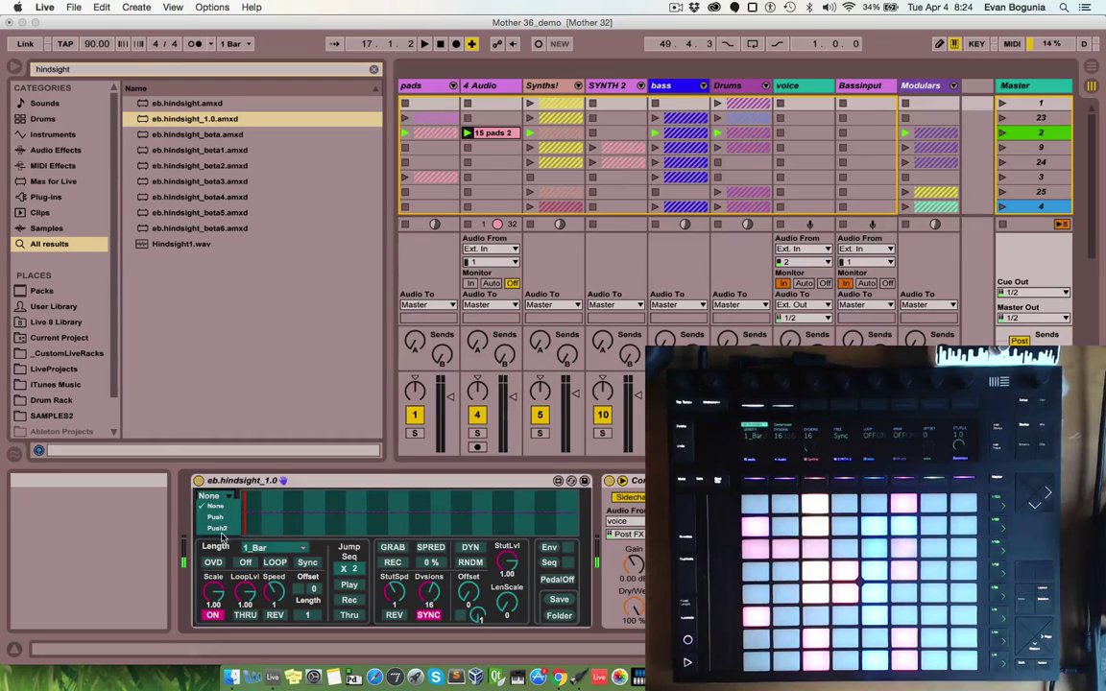
pyautogui.click(226, 509)
pyautogui.moveTo(229, 515); pyautogui.dragTo(229, 507)
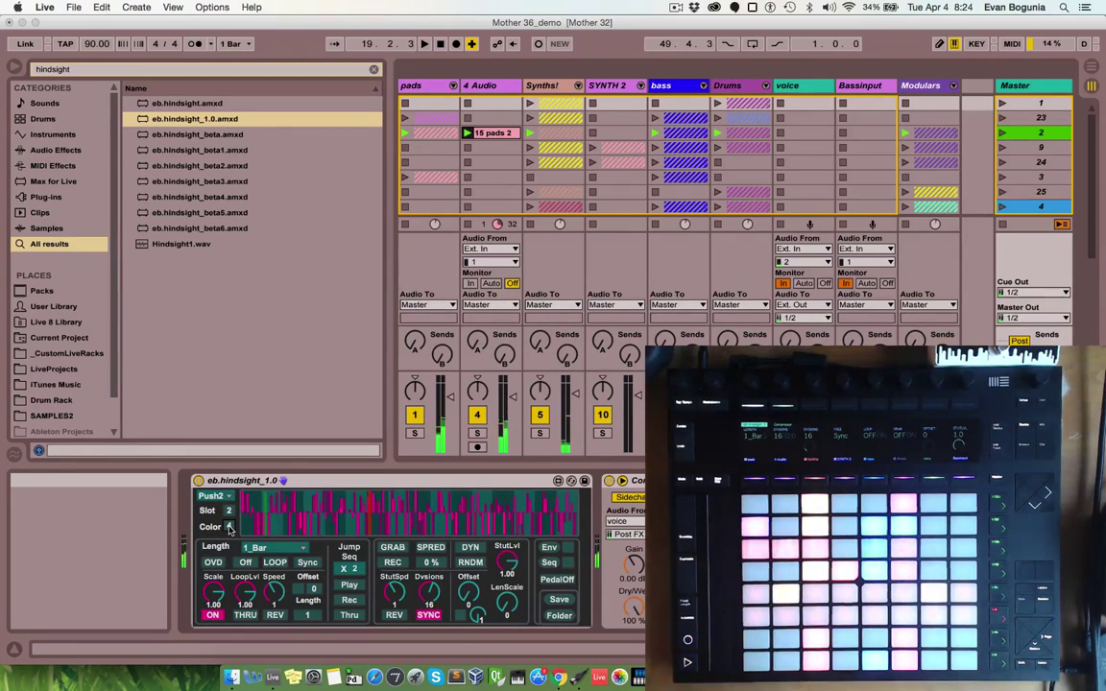
# Restart the set's playback with the spacebar
pyautogui.press('space')
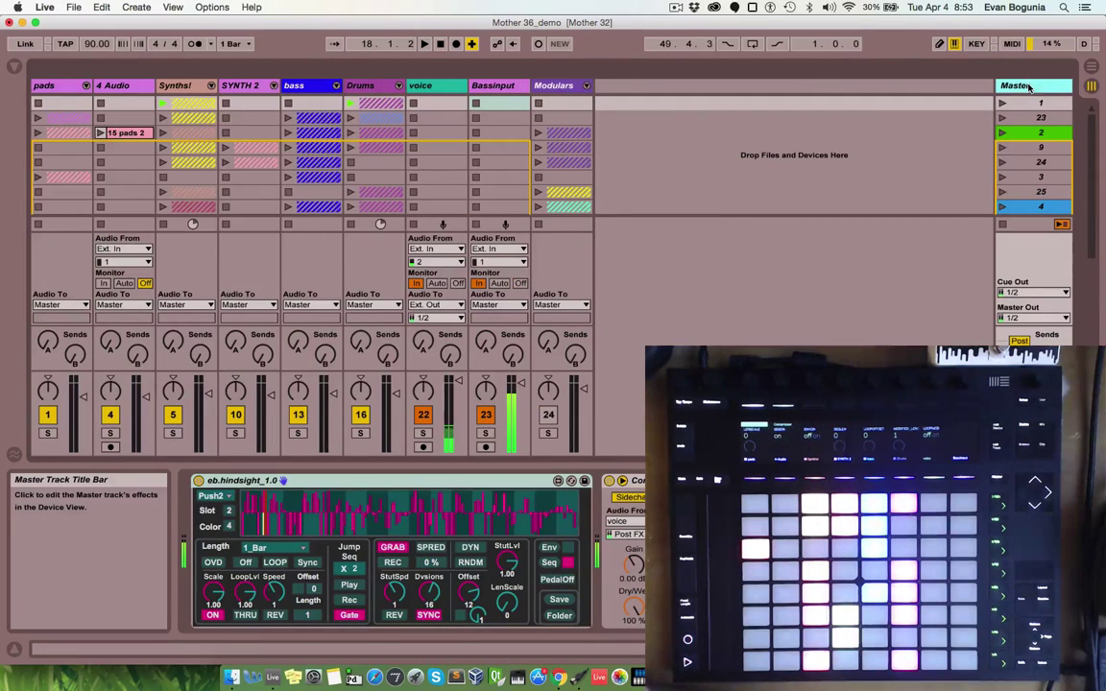
# Show the Bassinput track's hindsight looper, open its grab Sequencer window, and shift it lower
pyautogui.click(494, 85)
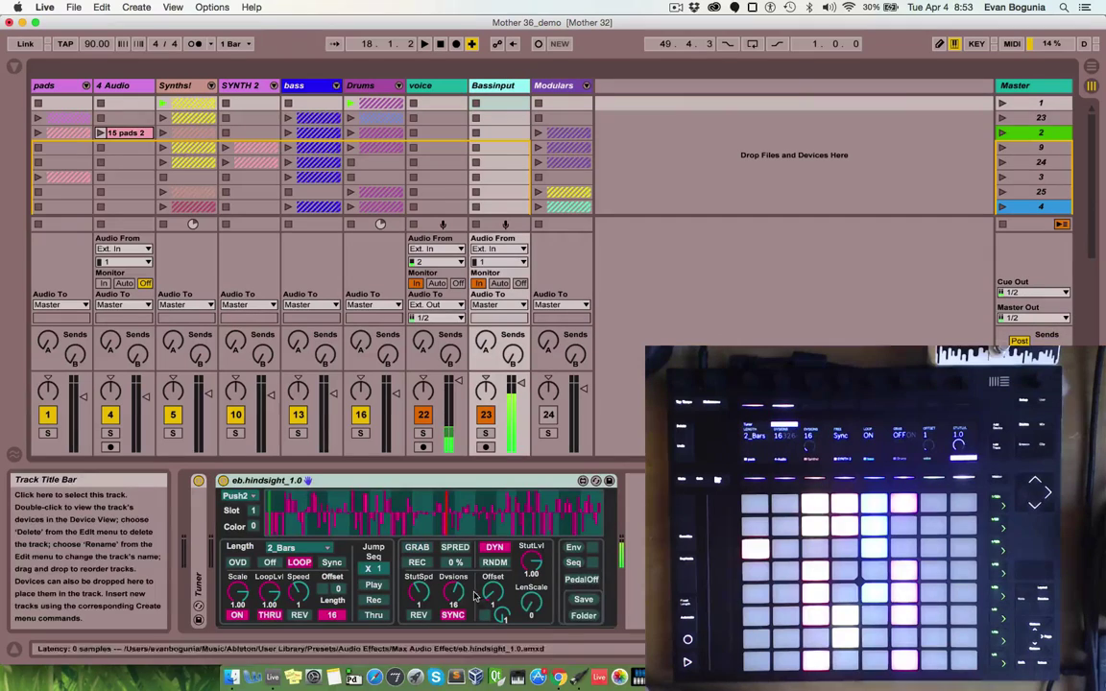
pyautogui.click(572, 564)
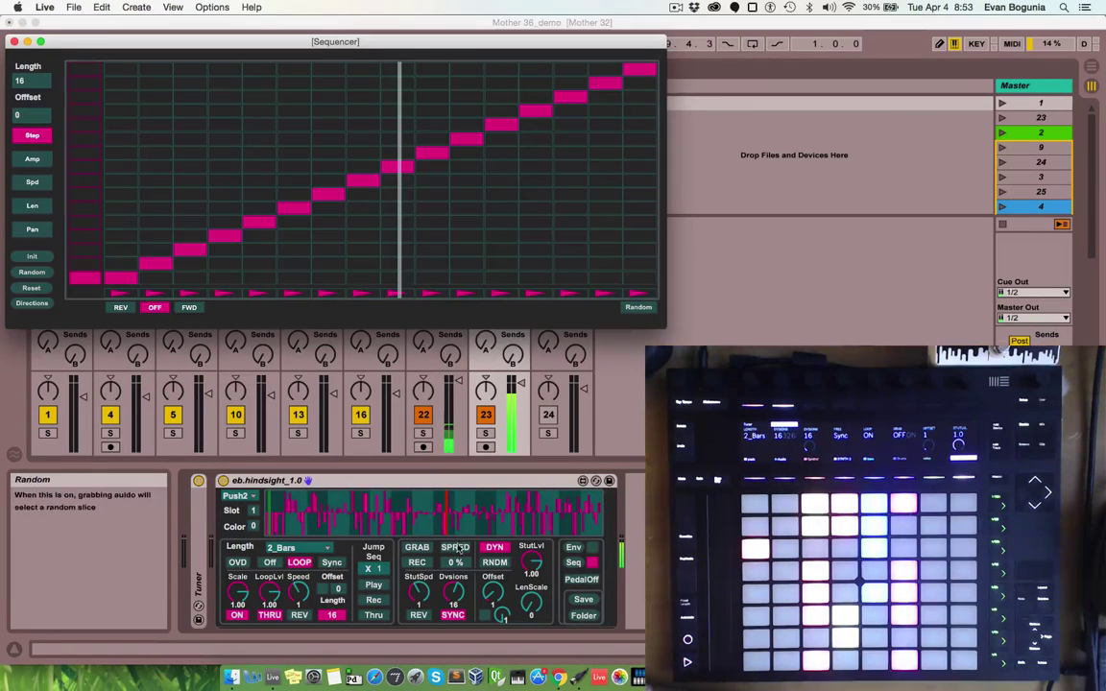
pyautogui.click(413, 547)
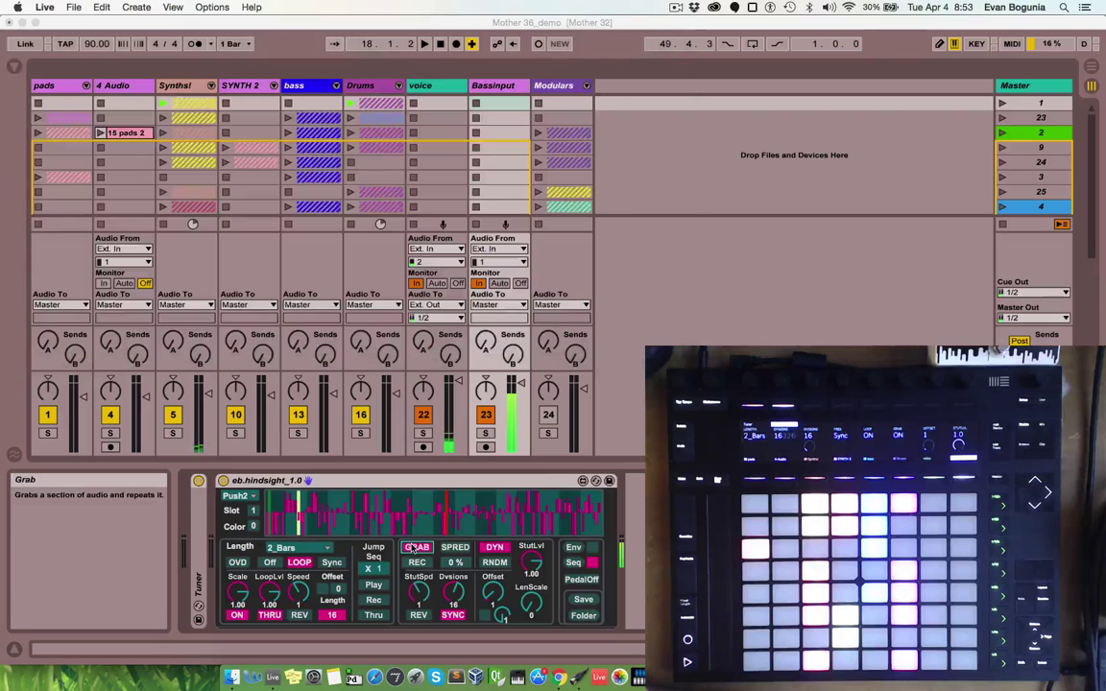
pyautogui.click(572, 564)
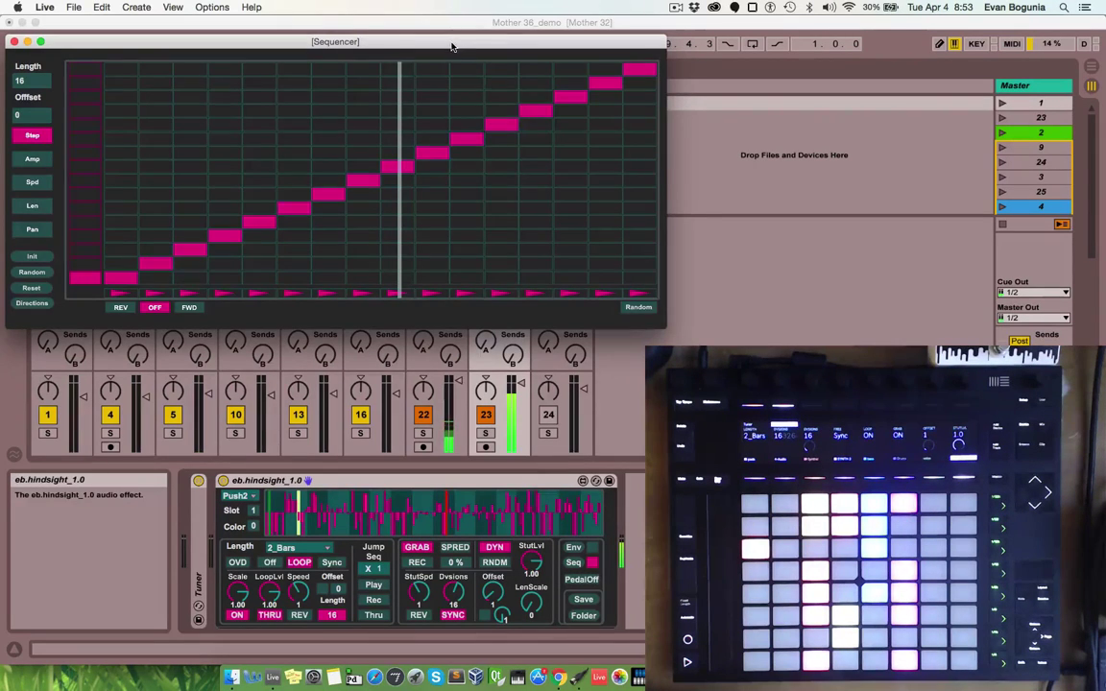
pyautogui.moveTo(451, 47); pyautogui.dragTo(454, 106)
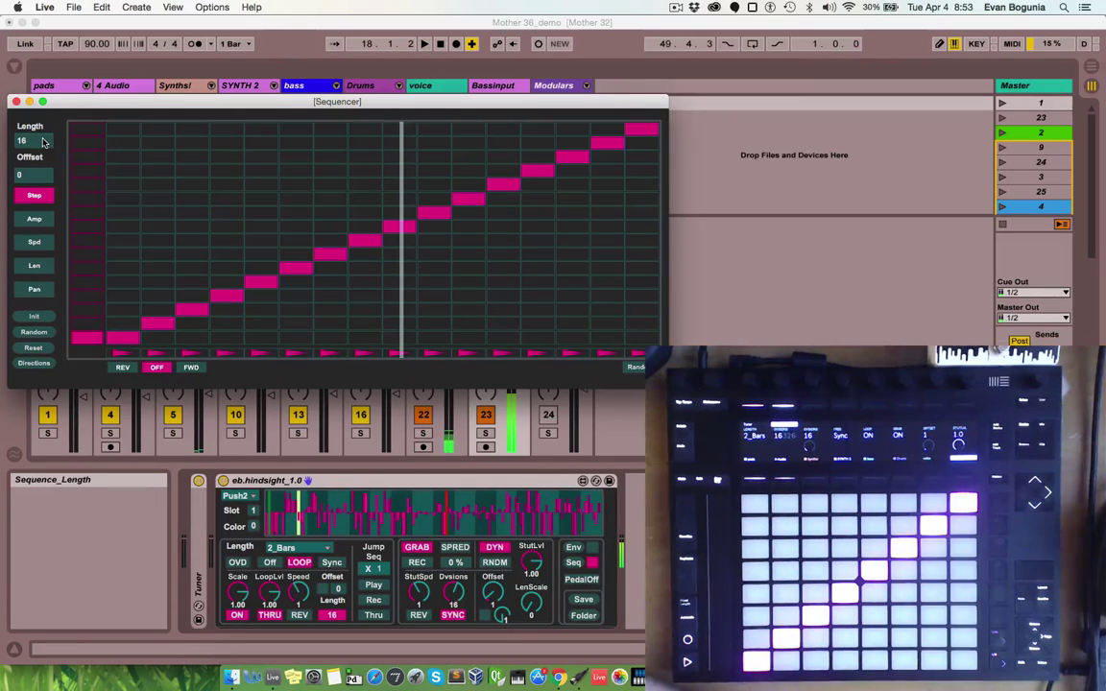
# Restart playback of the set
pyautogui.press('space')
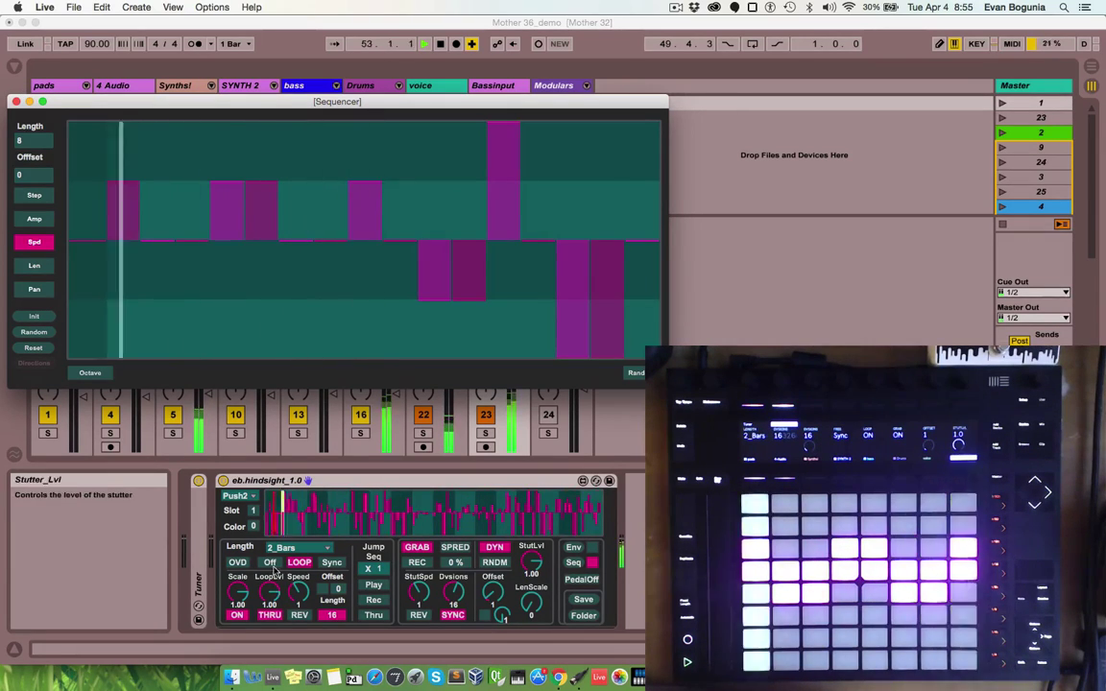
# Switch LOOP from Off to On so the loop plays under the stutter, then enable OVD
pyautogui.click(271, 563)
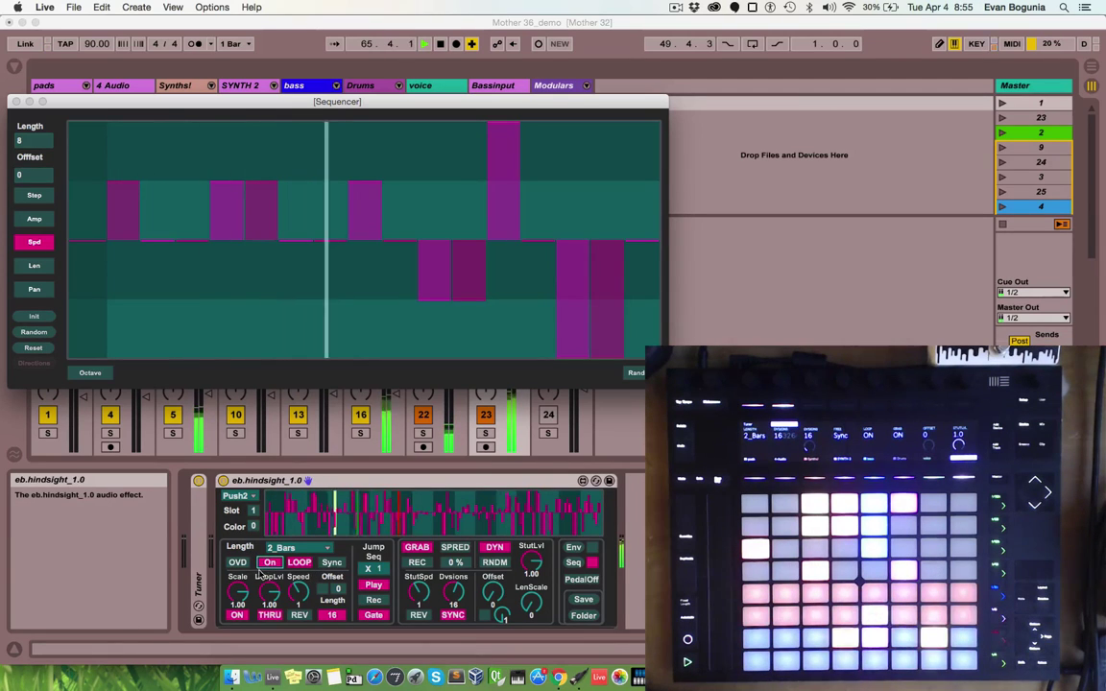
pyautogui.click(244, 566)
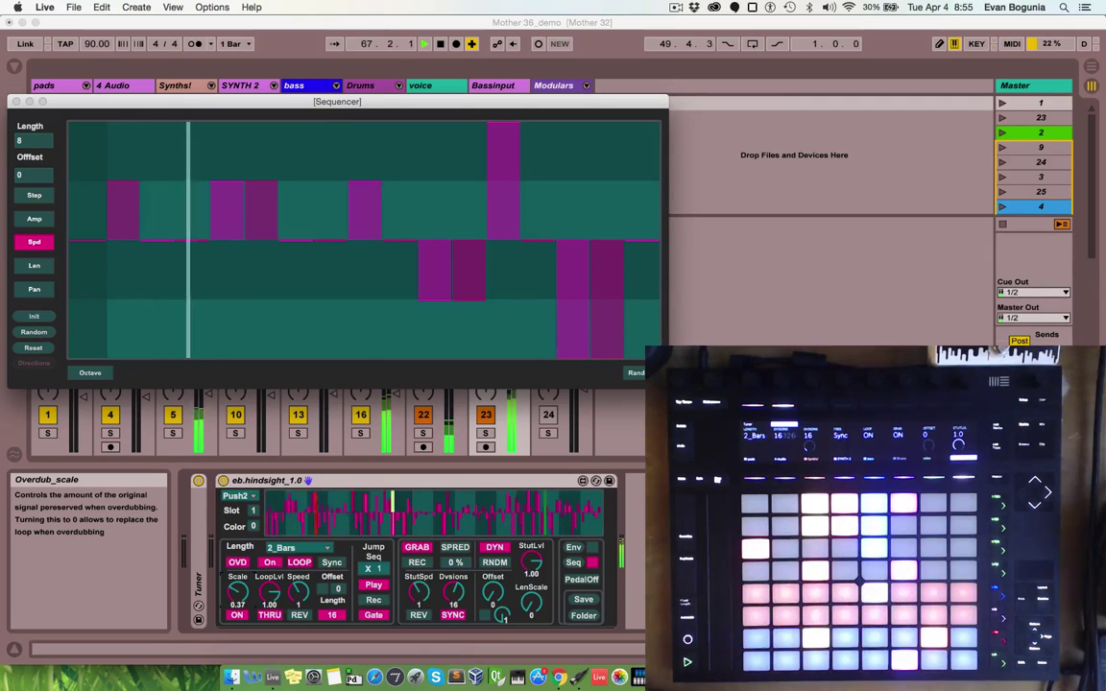
# Drag the looper's overdub Scale down to 0.29, then close the grab Sequencer window
pyautogui.moveTo(237, 590); pyautogui.dragTo(237, 597)
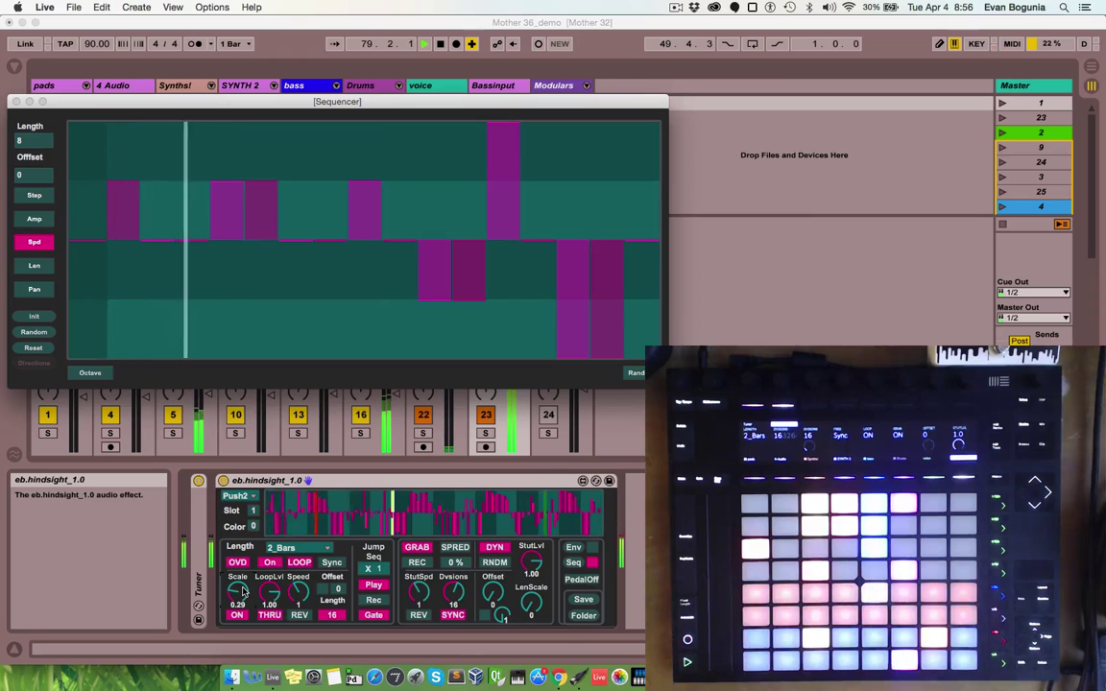
pyautogui.click(246, 569)
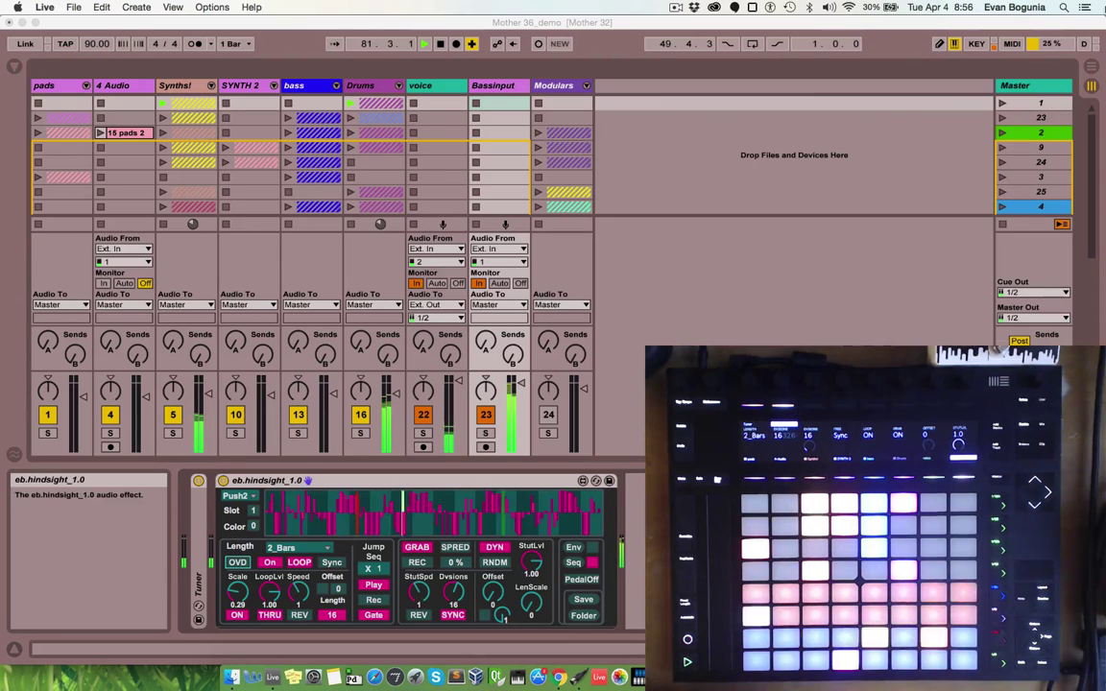
# Show the Master track's device chain with its 1-bar hindsight looper and compressor
pyautogui.click(1025, 85)
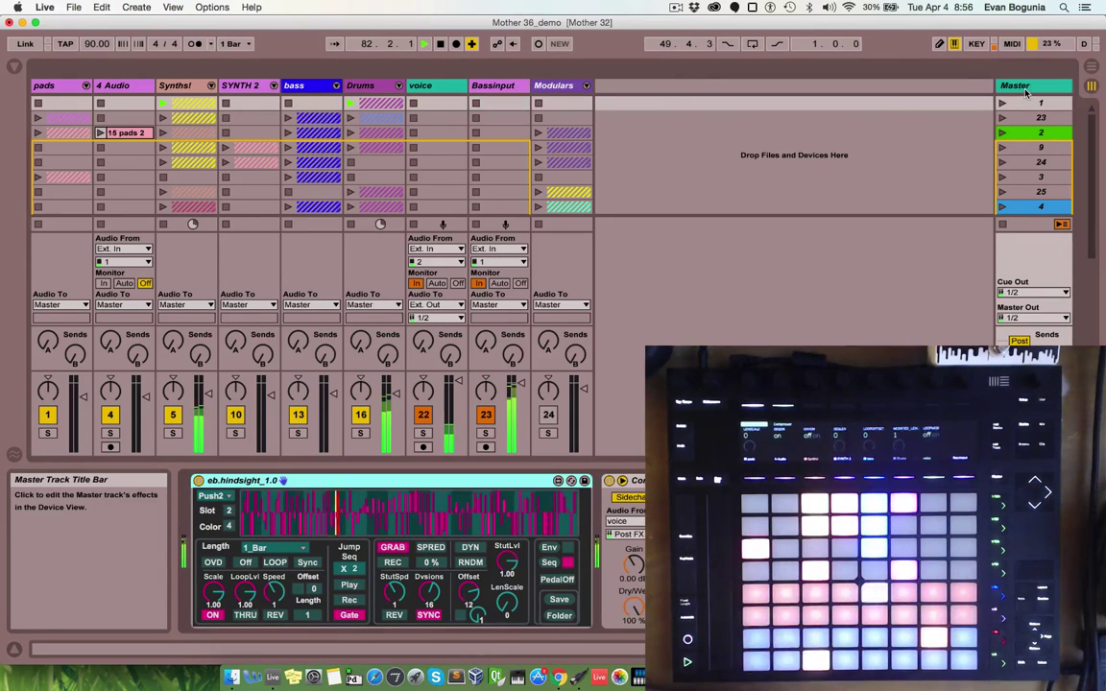